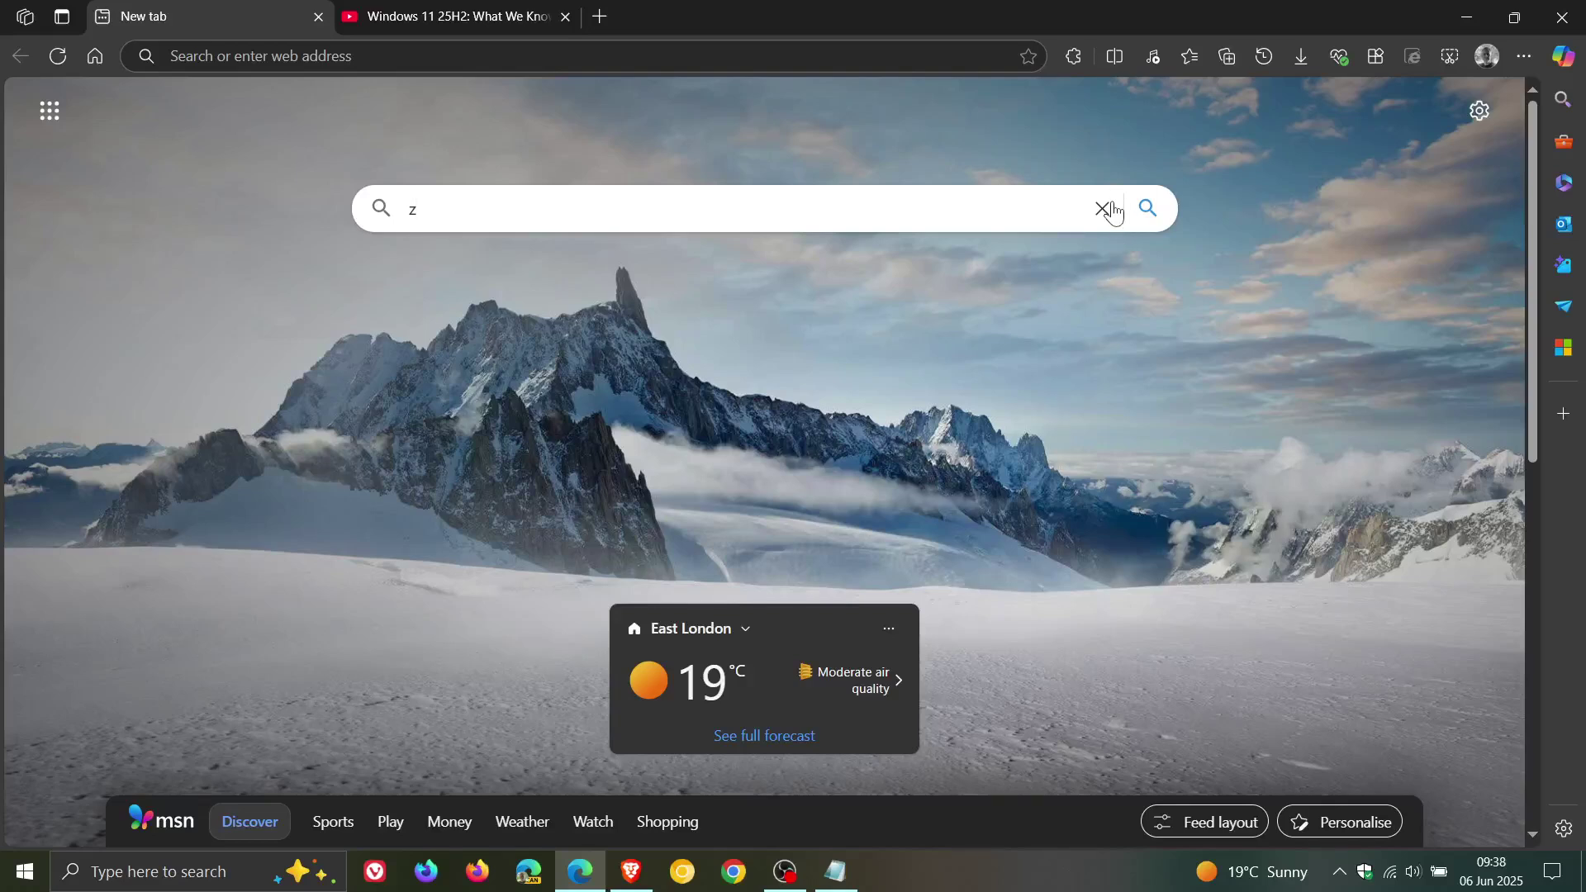
Step: Clear the new-tab search box, then show and dismiss the YouTube video's toolbar media controls
left_click(1107, 210)
left_click(1153, 58)
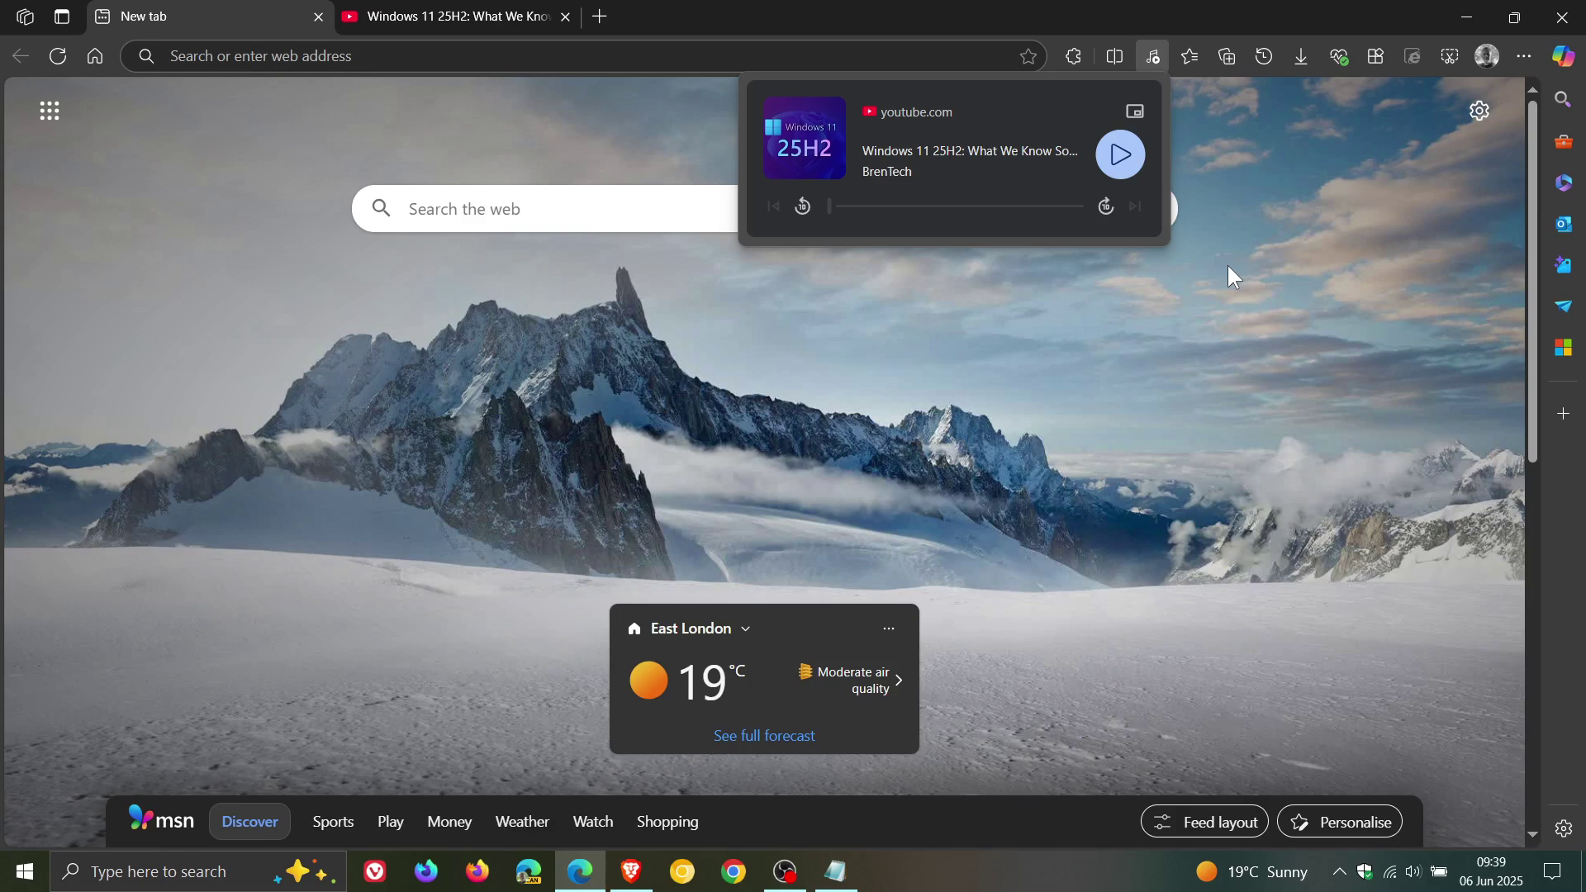
left_click(1129, 390)
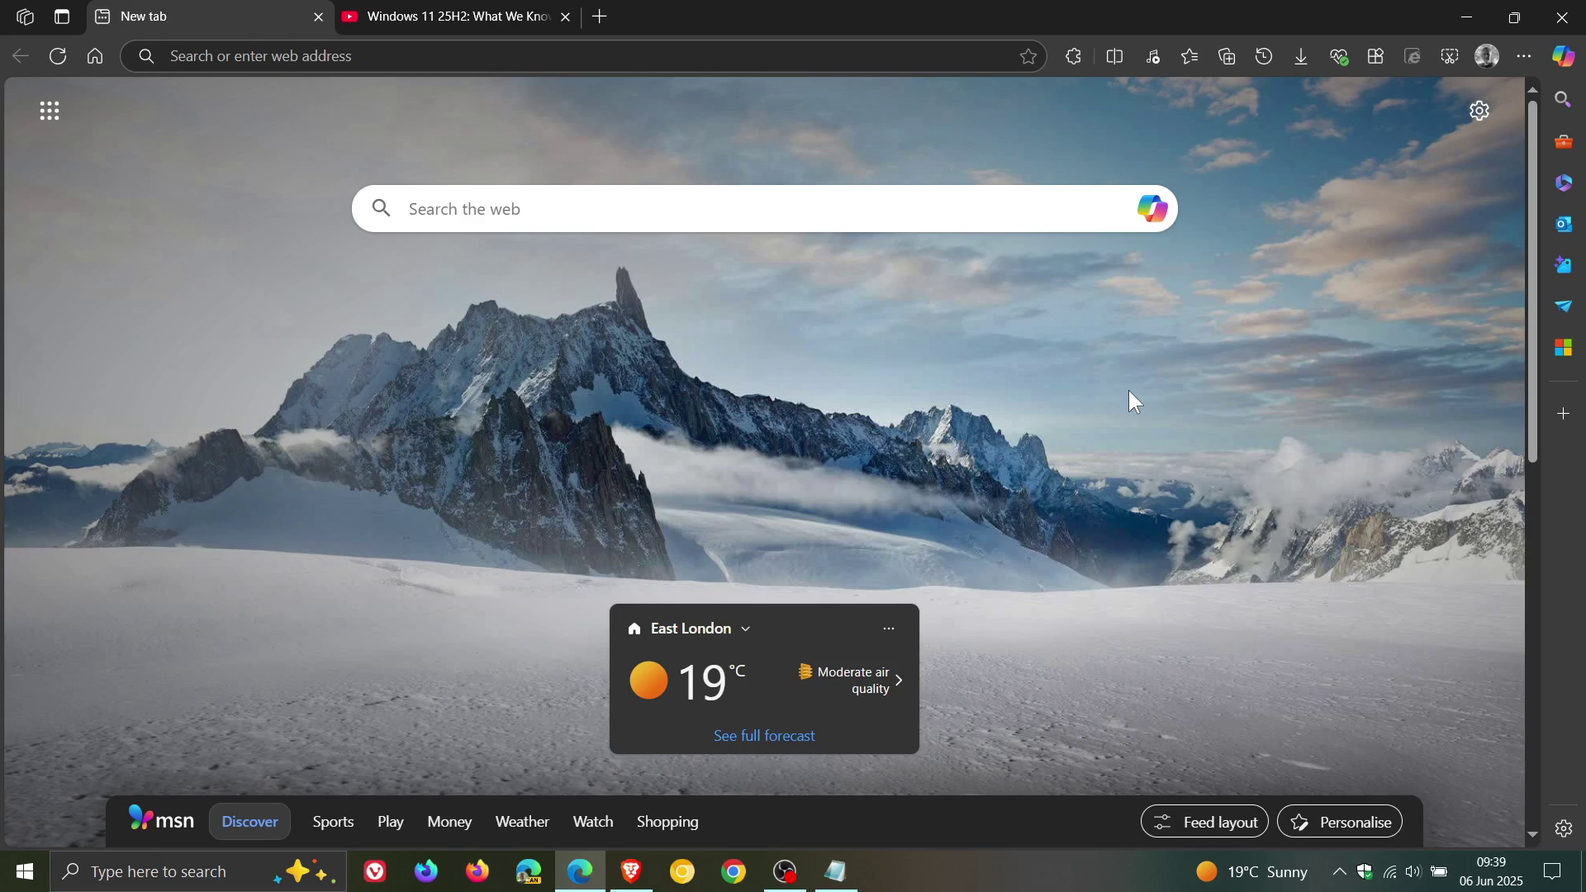
Step: Copy the --disable-features=GlobalMediaControls line from Notepad, then minimize Notepad
left_click(838, 872)
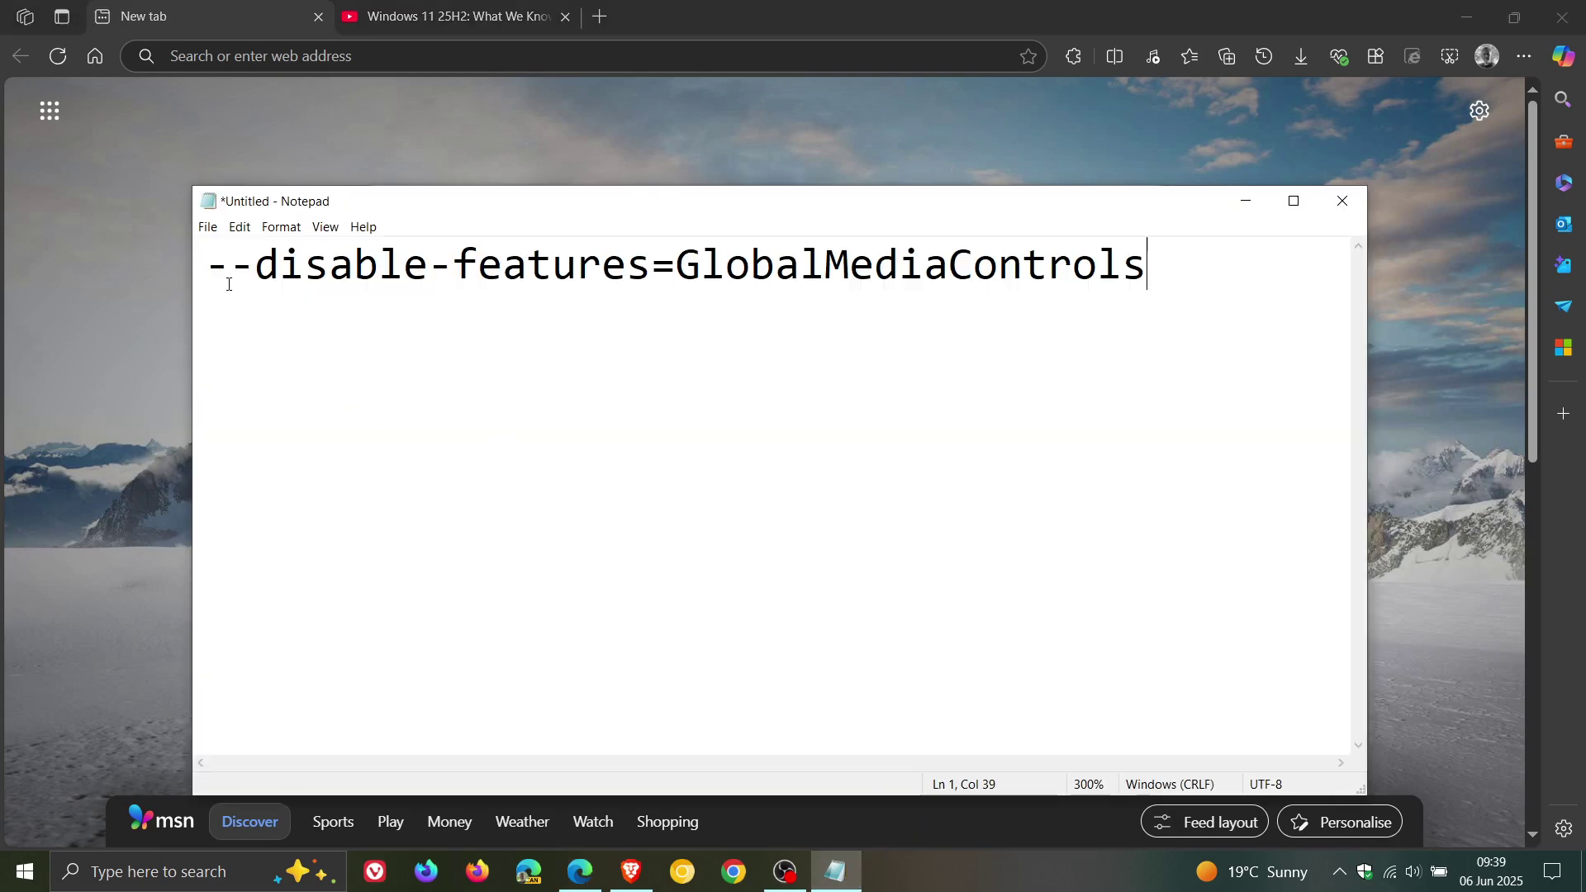
left_click_drag(216, 270, 1137, 304)
right_click(775, 261)
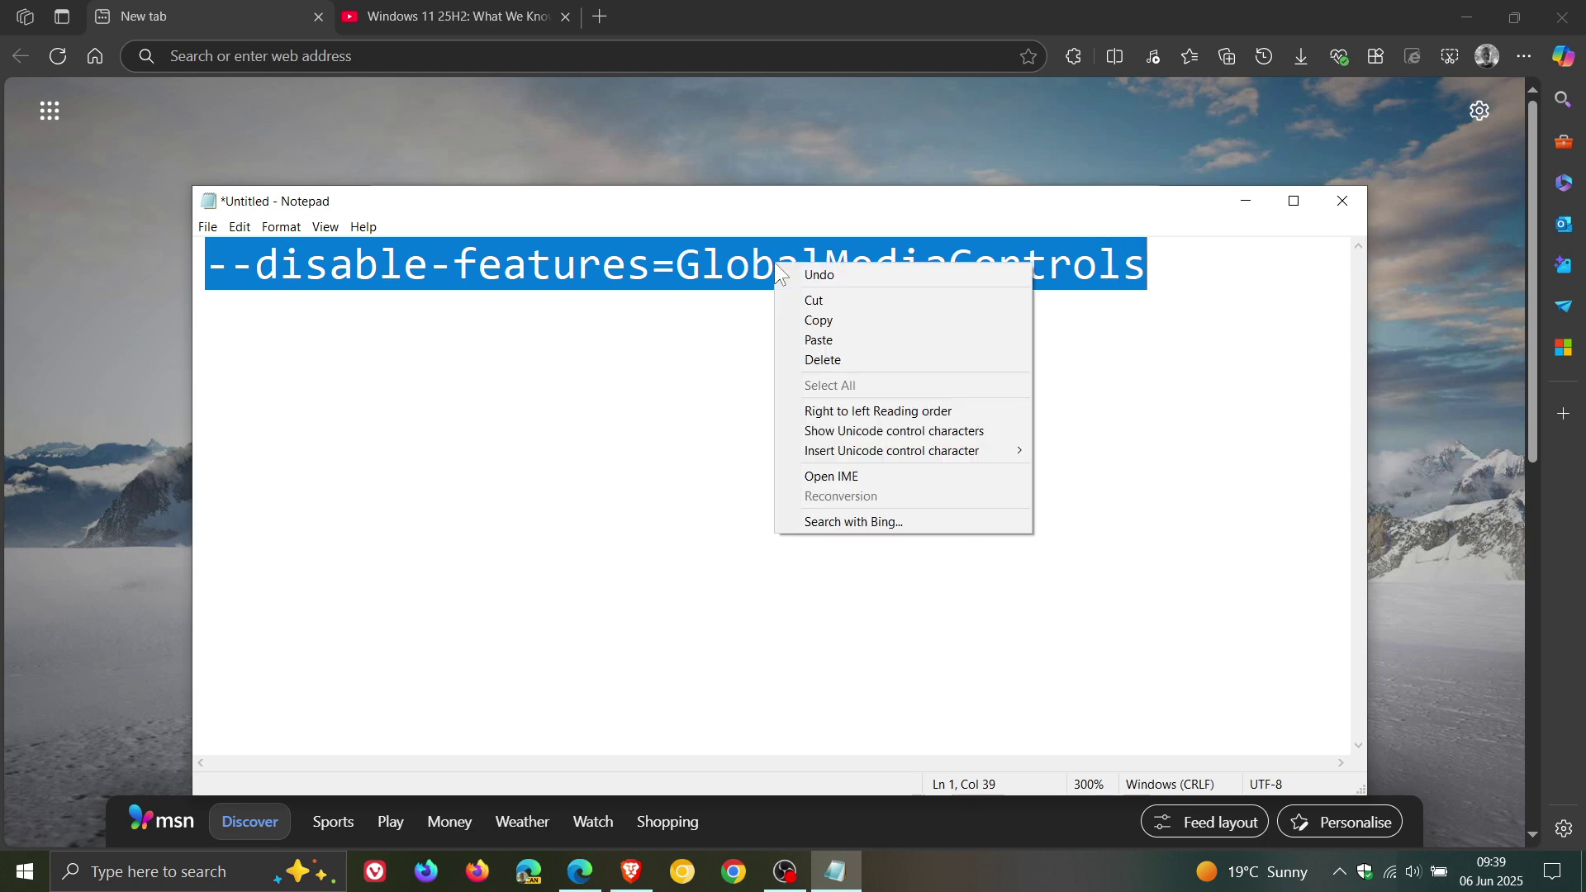
left_click(895, 319)
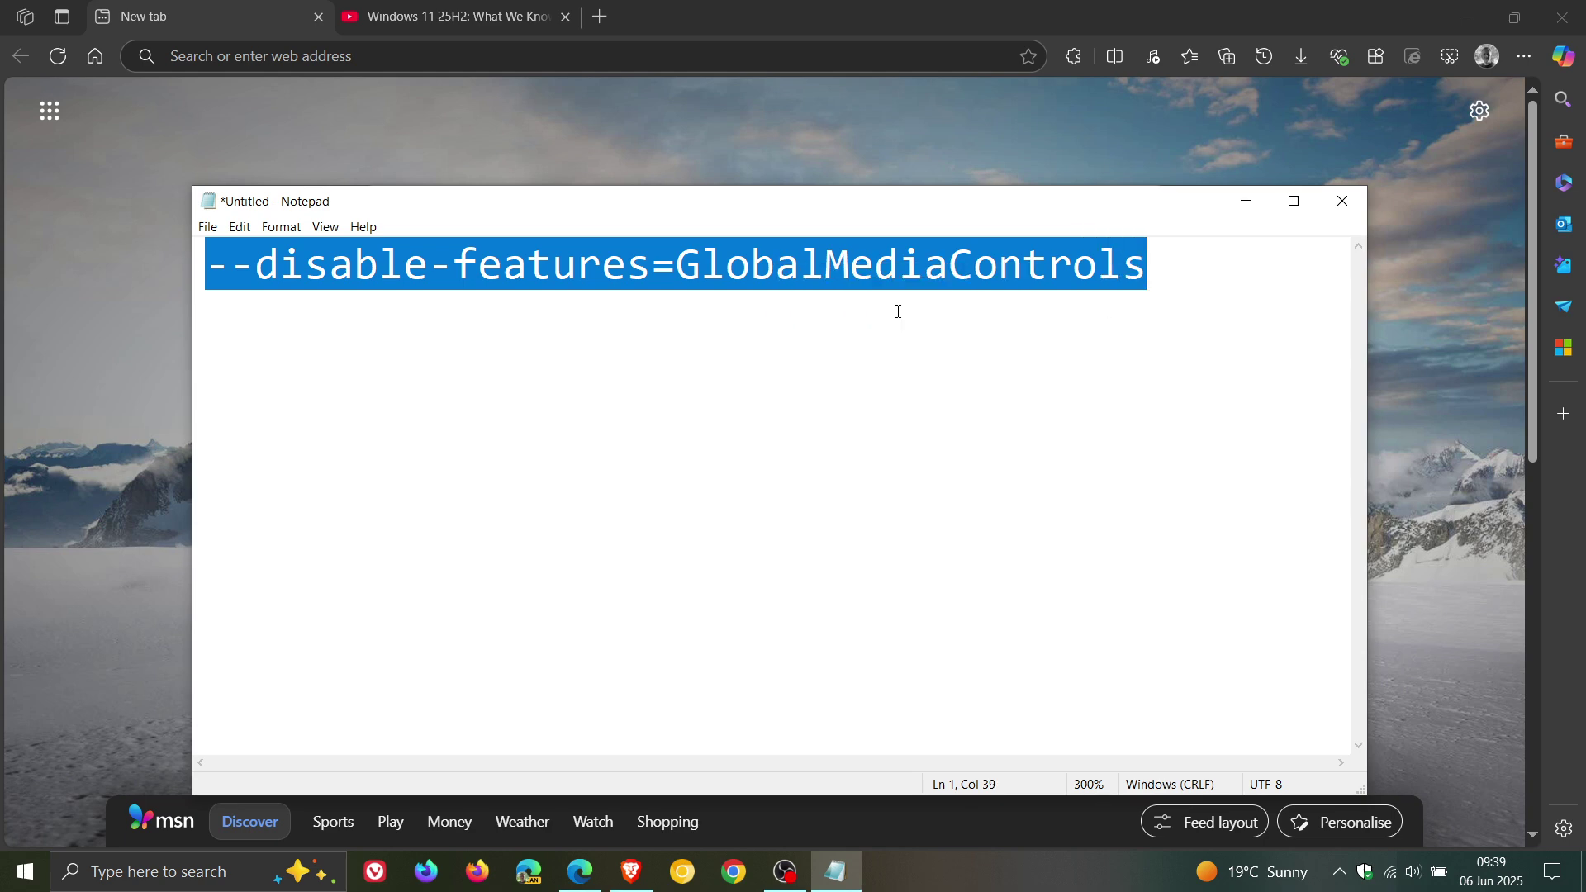
left_click(1246, 201)
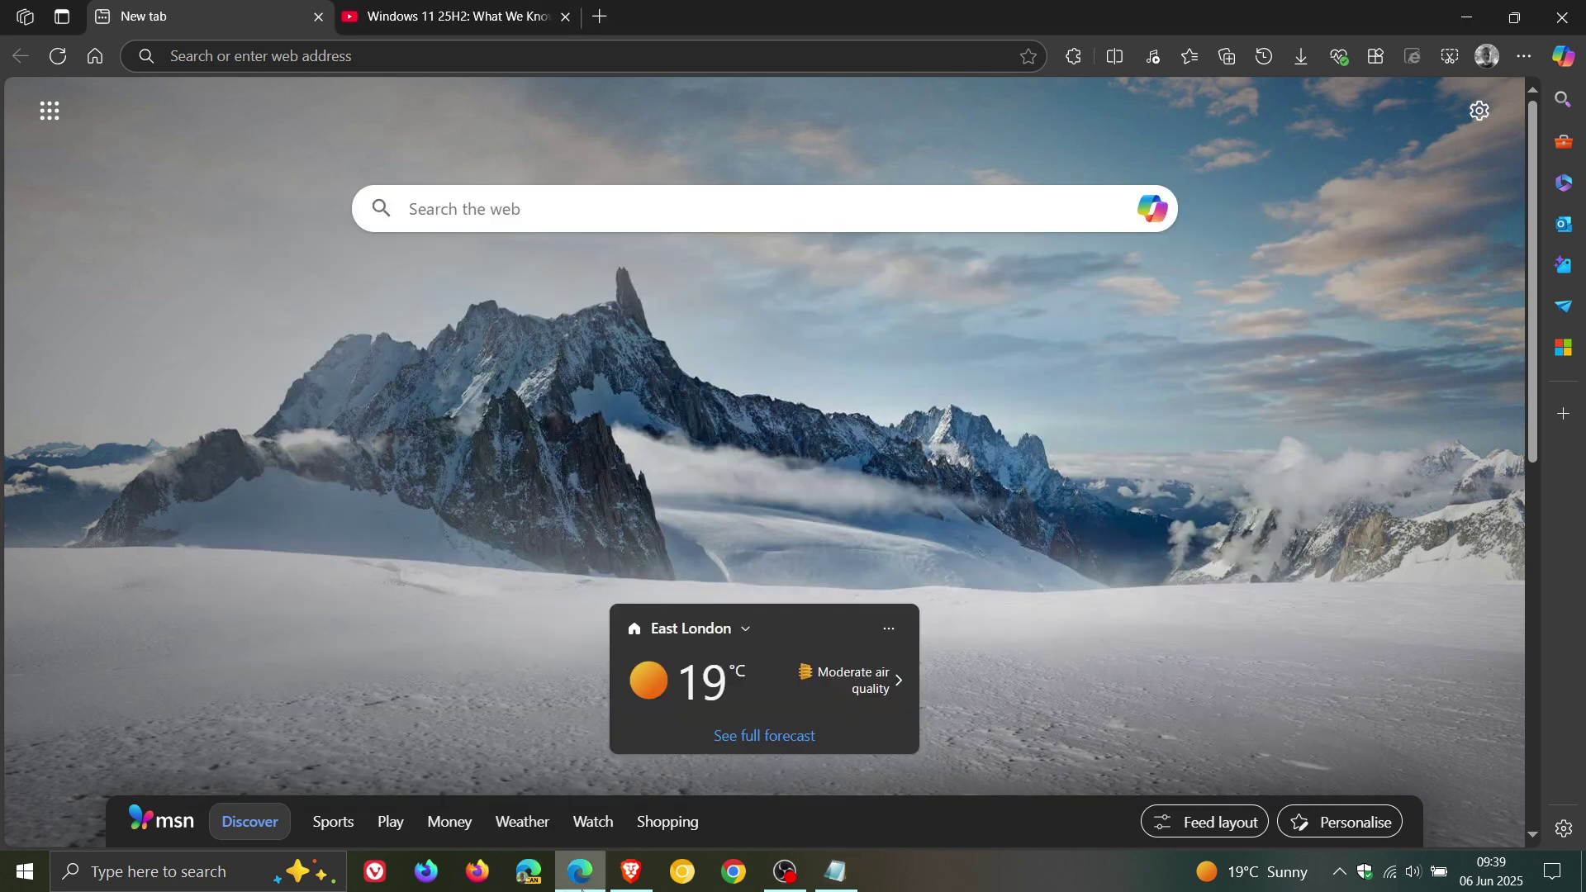
Step: Open the Properties of the pinned Microsoft Edge taskbar shortcut through its jump list
mouse_move(587, 887)
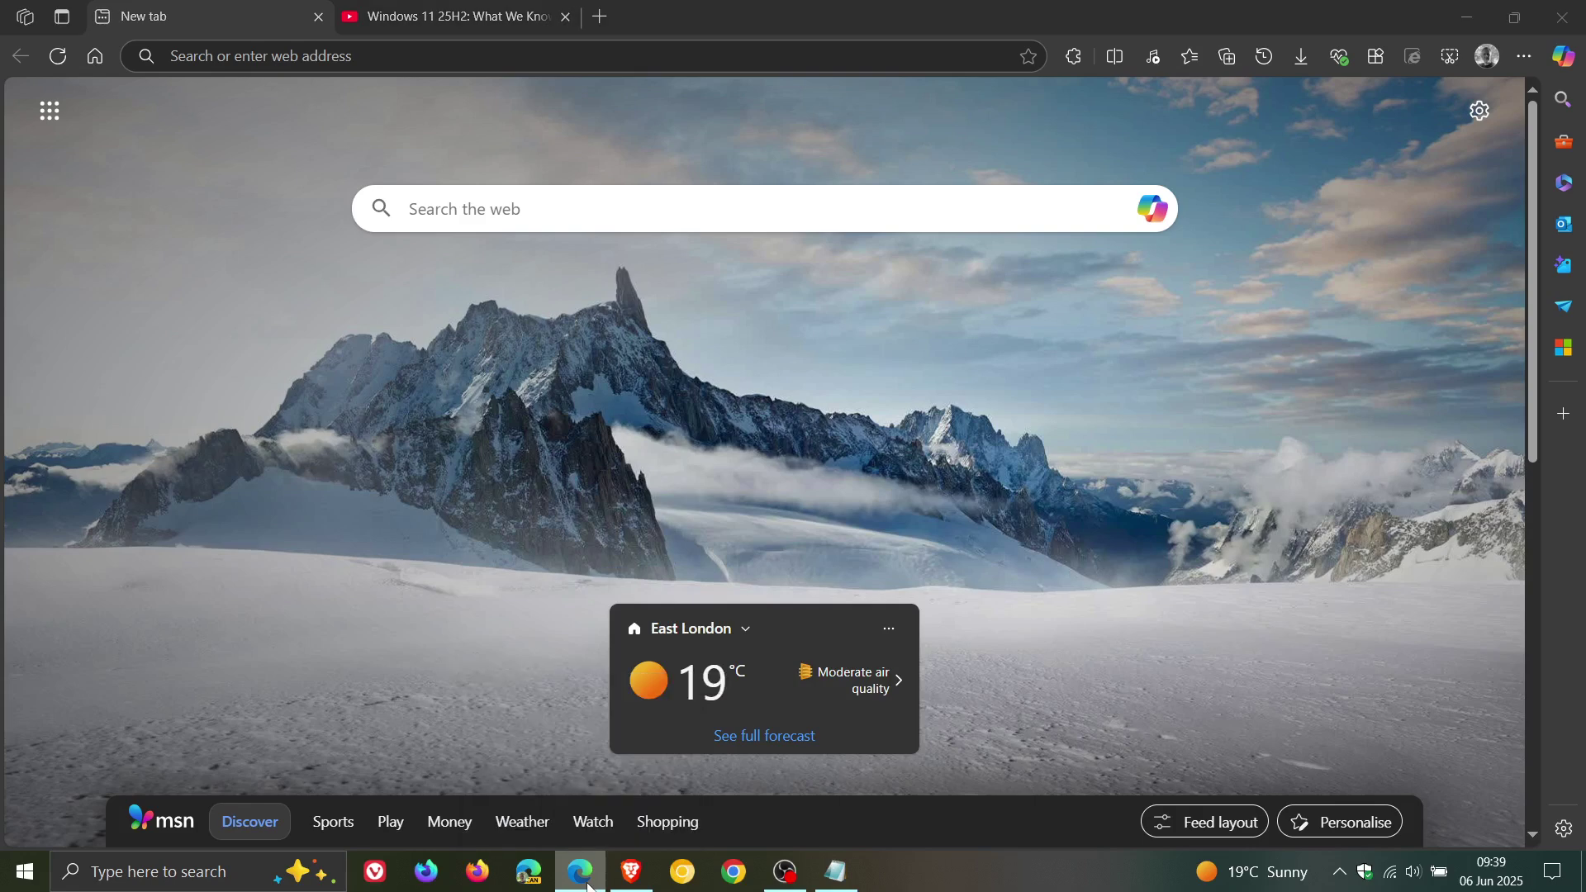
right_click(583, 875)
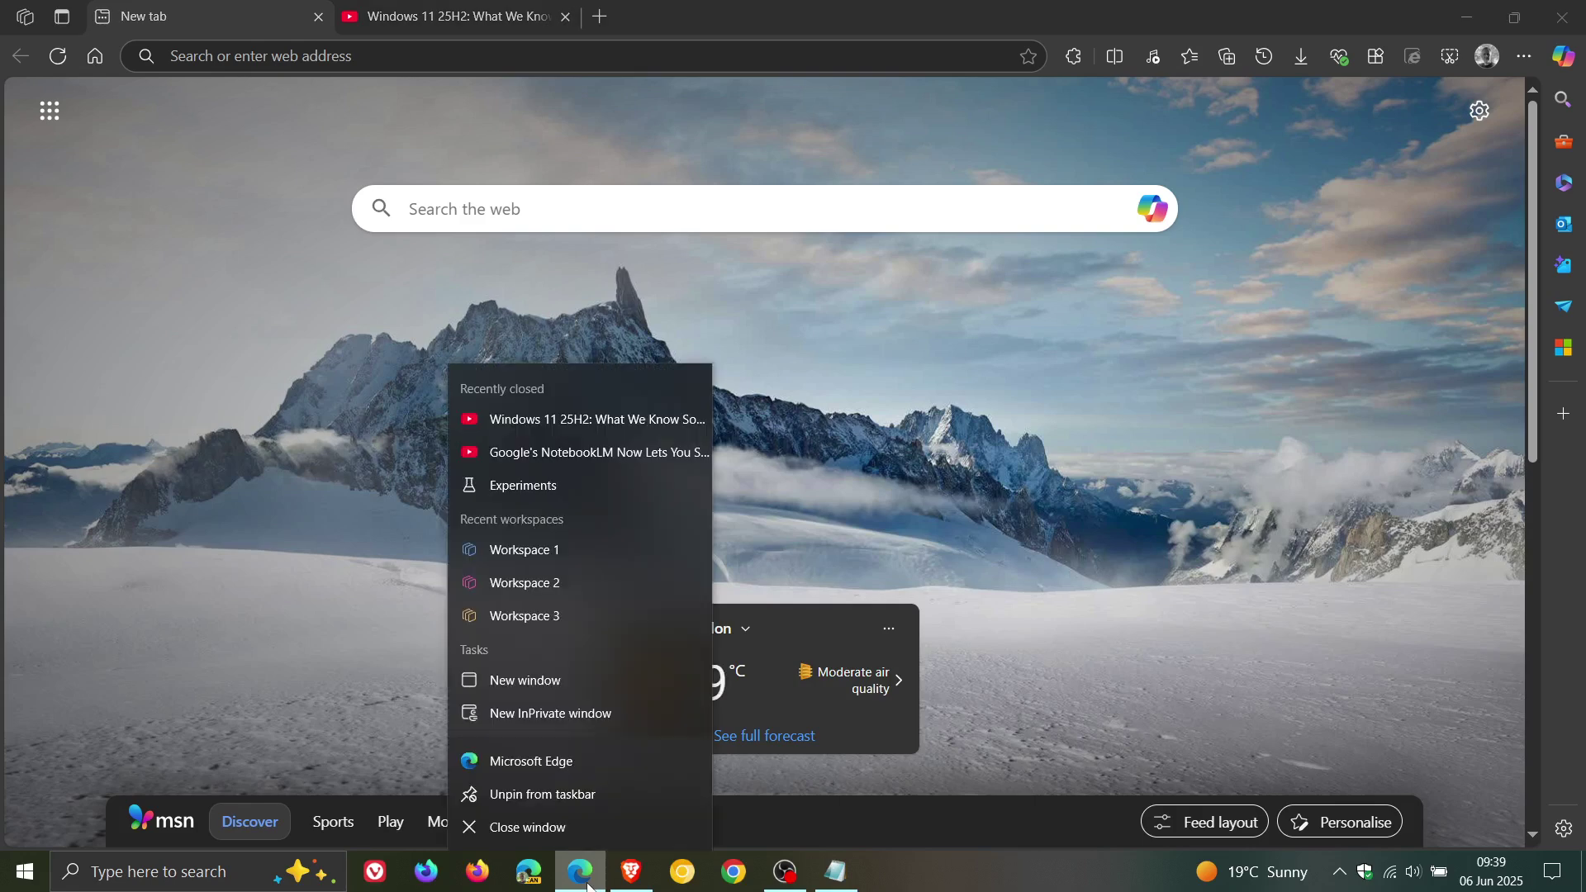
right_click(594, 764)
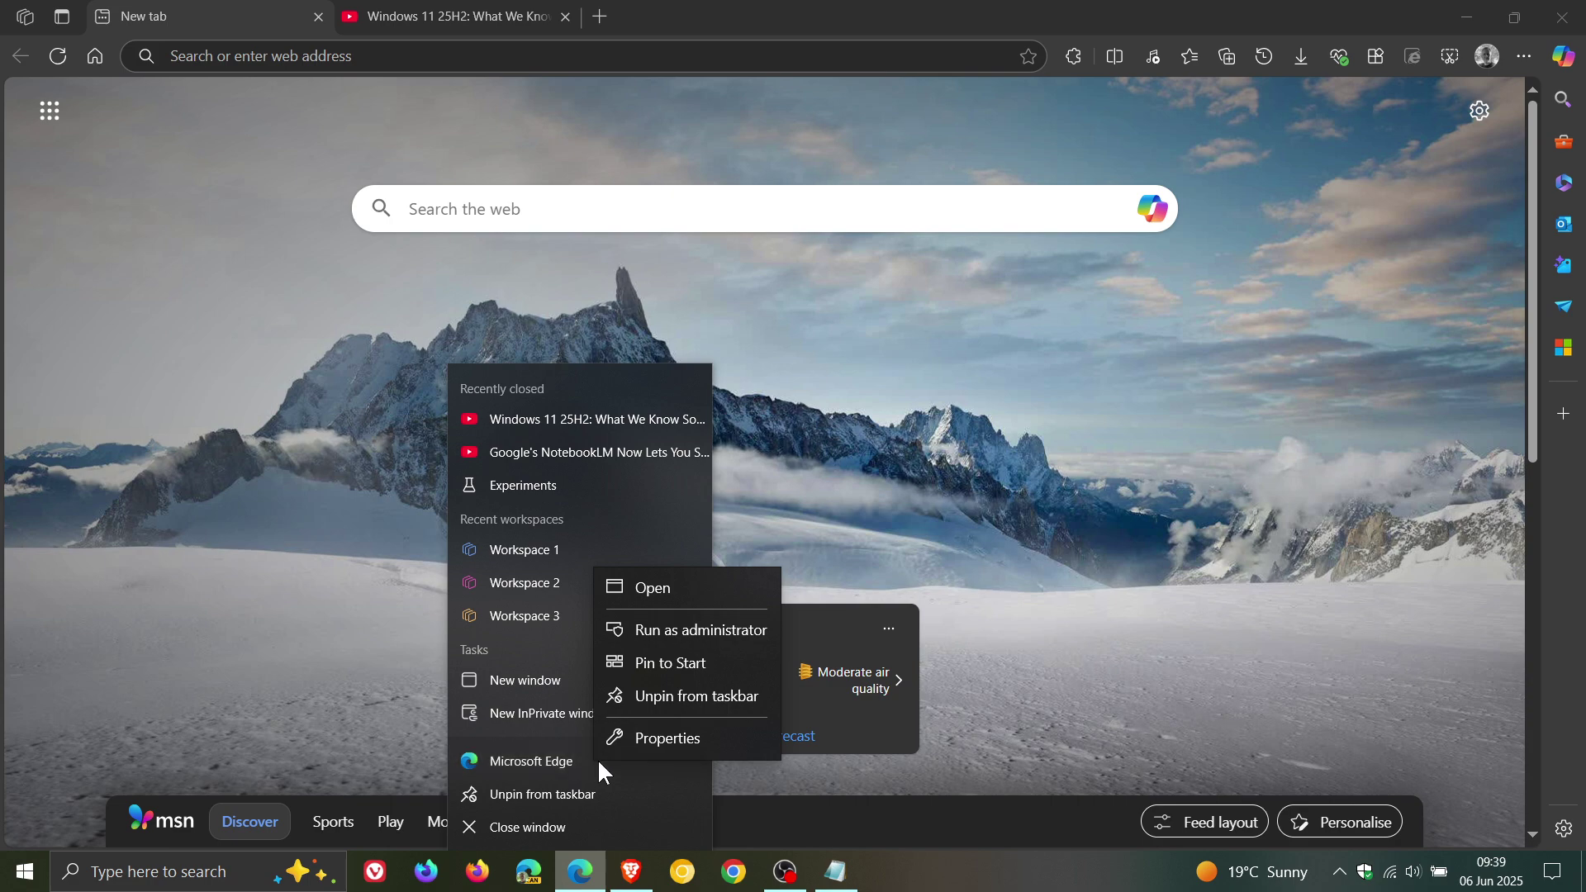
left_click(669, 739)
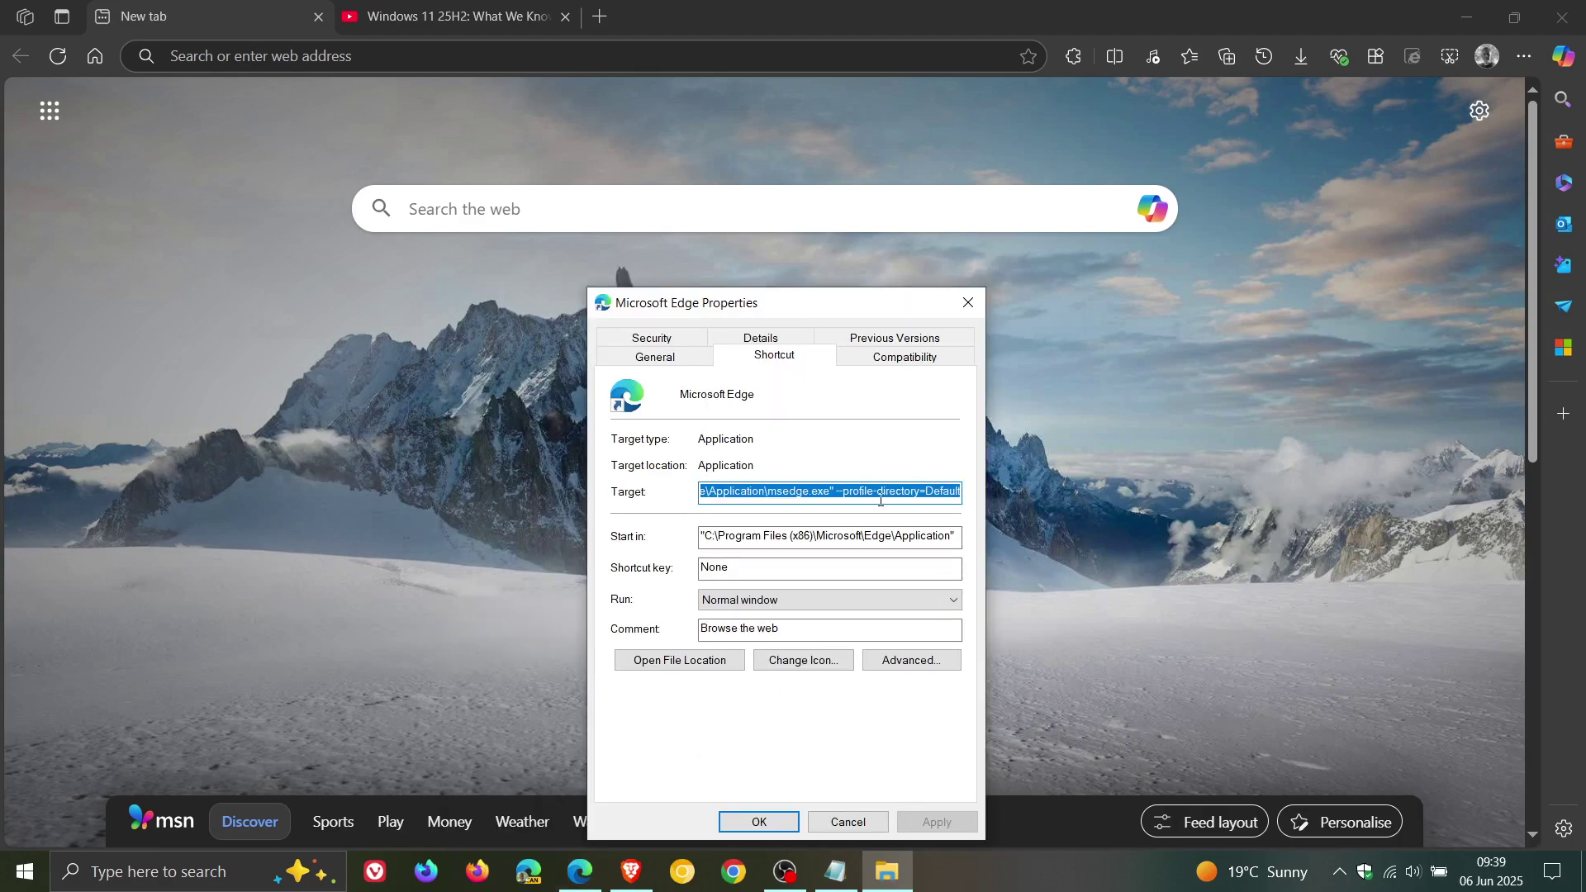
Step: Replace --profile-directory=Default in the Target with --disable-features=GlobalMediaControls, then apply and save
left_click(839, 492)
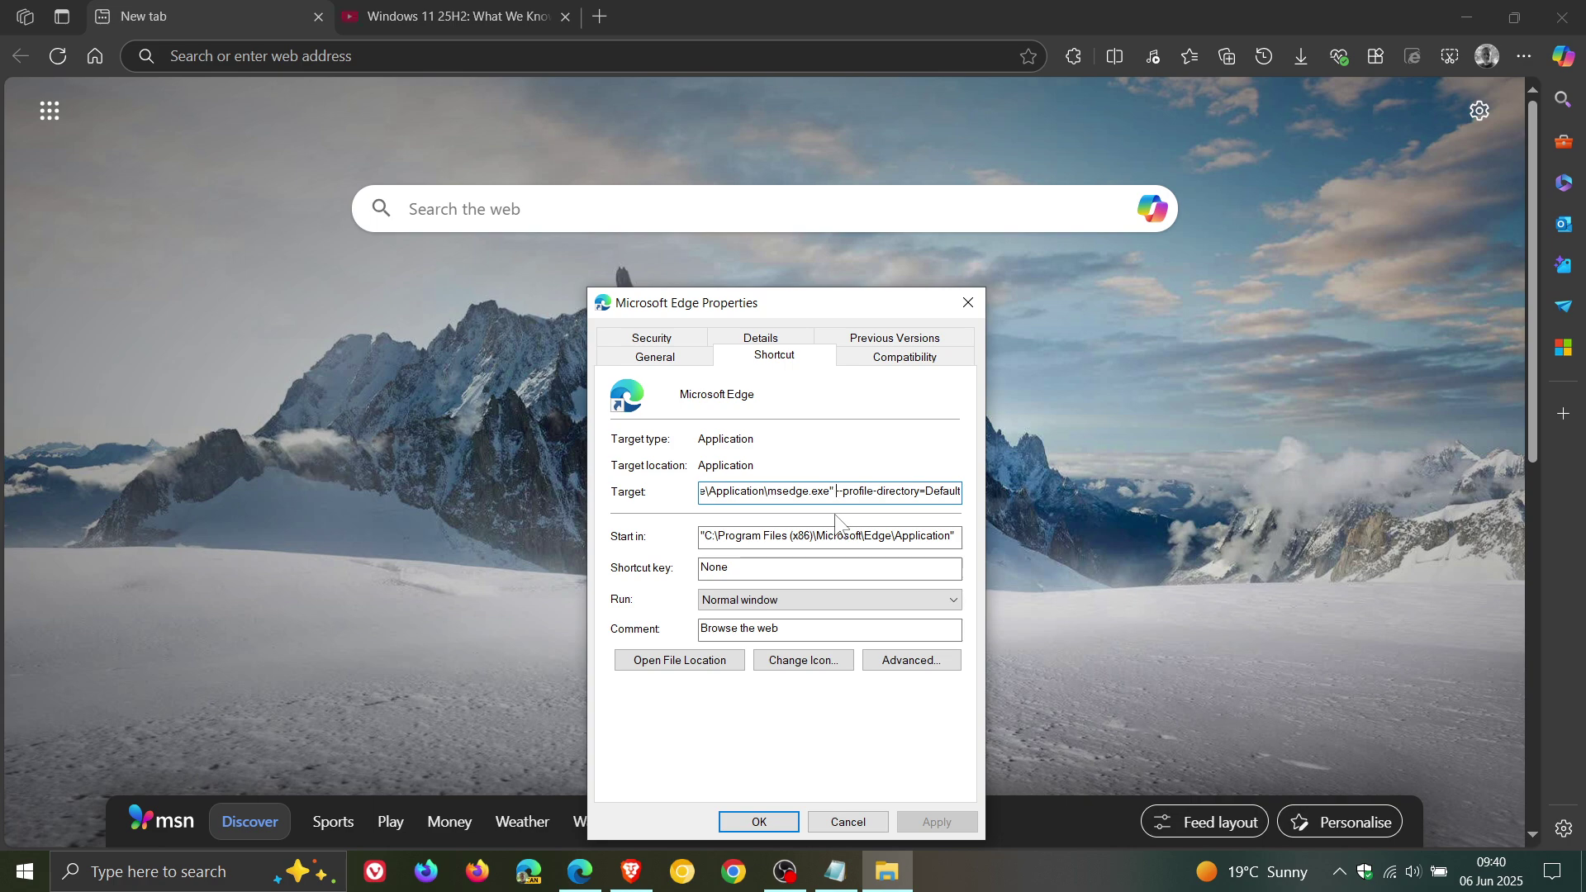
key("BackSpace")
key("BackSpace")
key("BackSpace")
key("BackSpace")
key("BackSpace")
key("BackSpace")
key("BackSpace")
key("BackSpace")
key("BackSpace")
key("BackSpace")
key("BackSpace")
key("BackSpace")
key("BackSpace")
key("BackSpace")
key("BackSpace")
key("BackSpace")
key("BackSpace")
key("BackSpace")
key("BackSpace")
key("BackSpace")
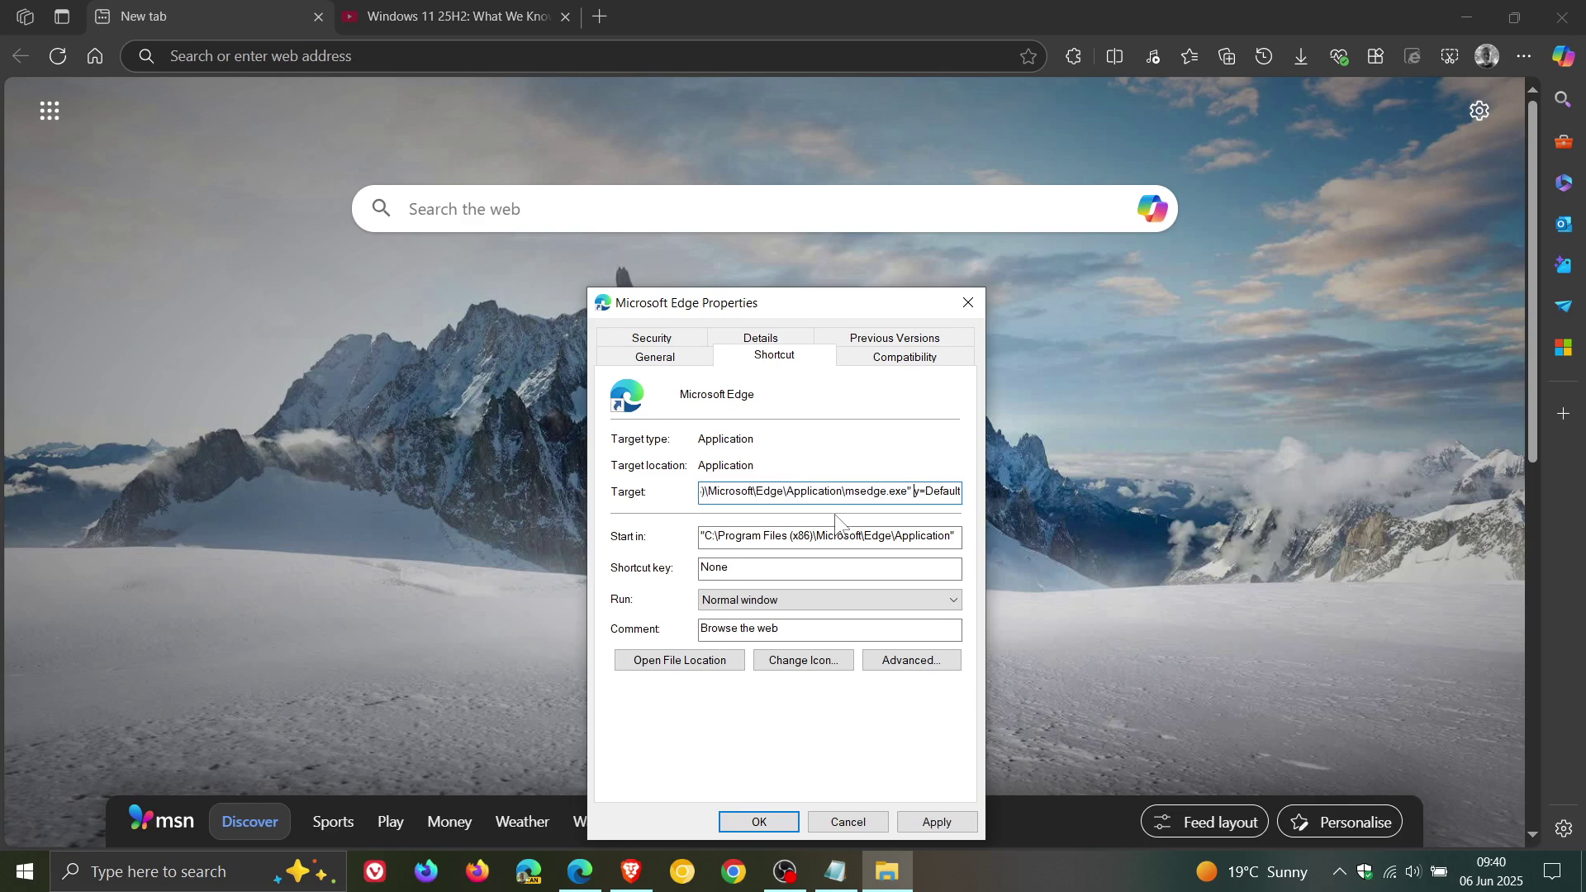
right_click(958, 492)
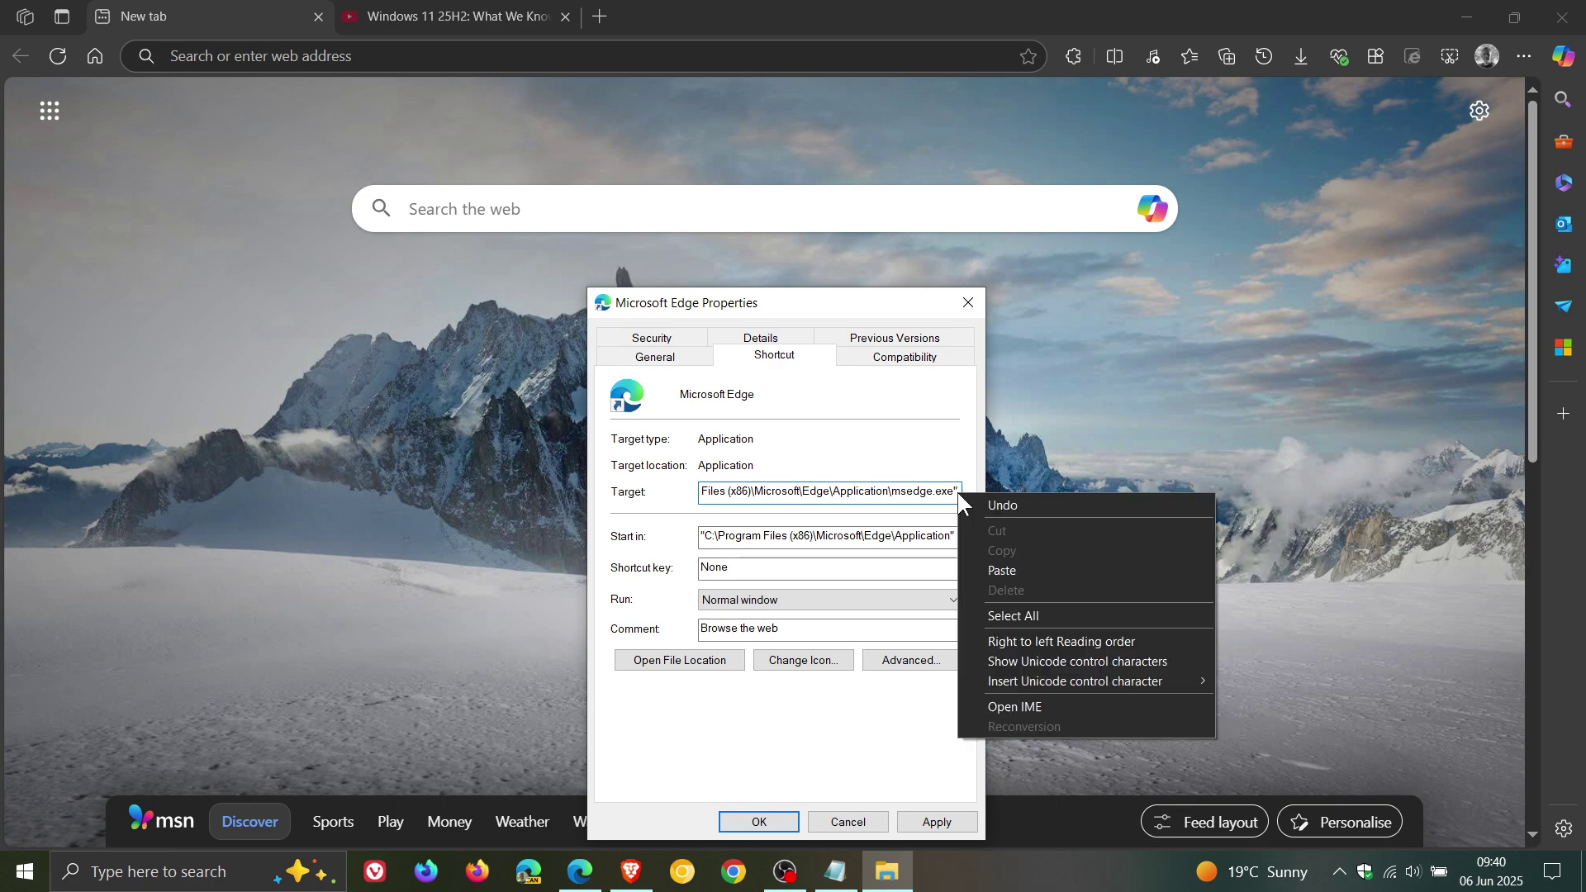
left_click(1039, 569)
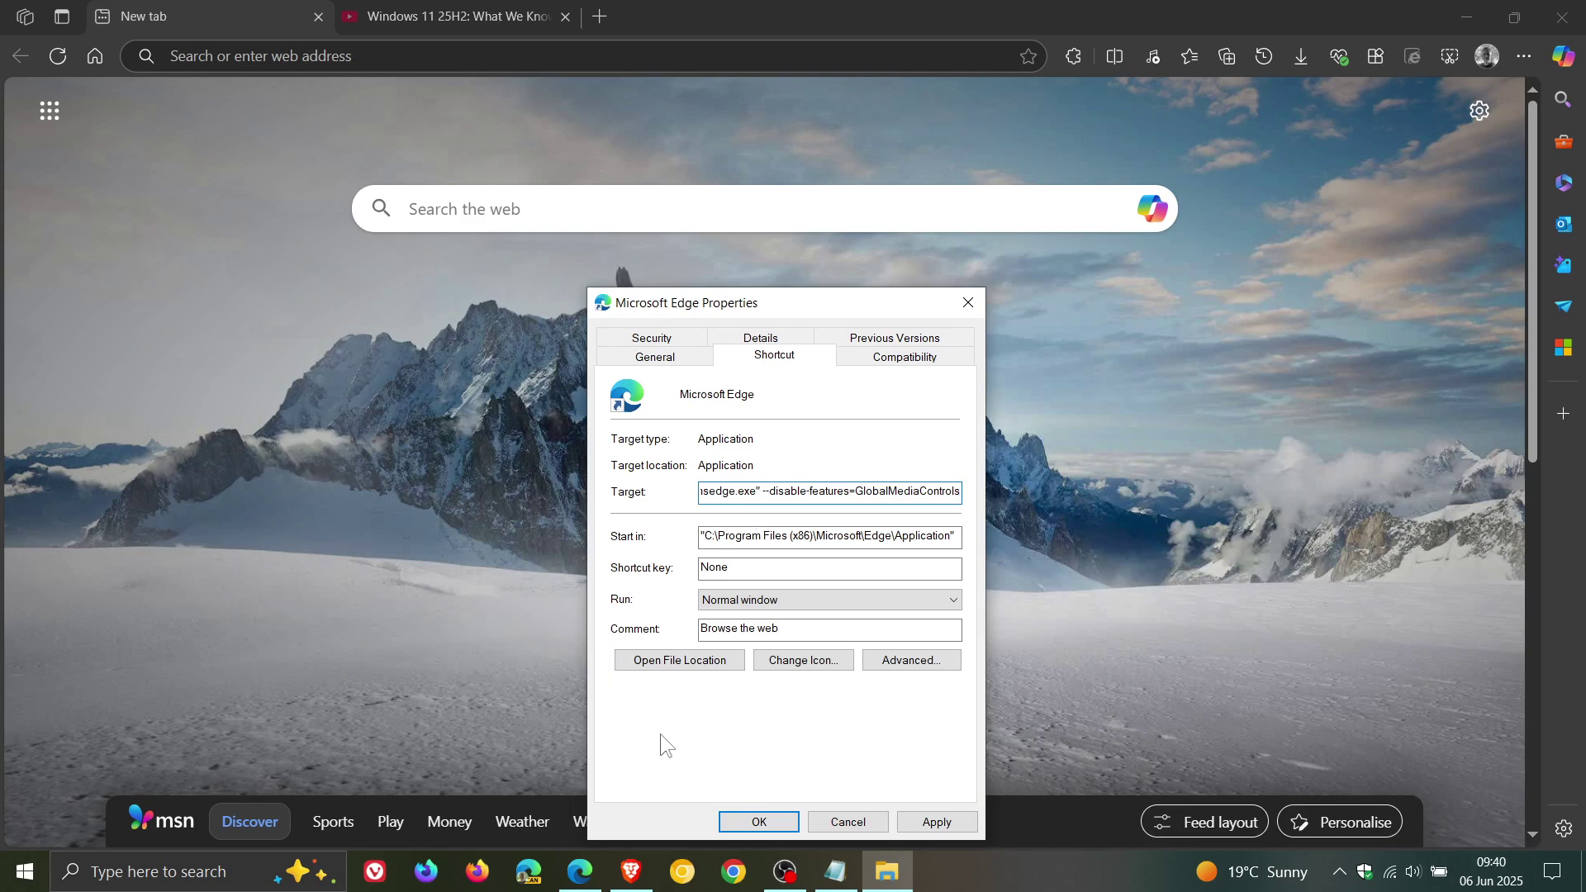
left_click(945, 824)
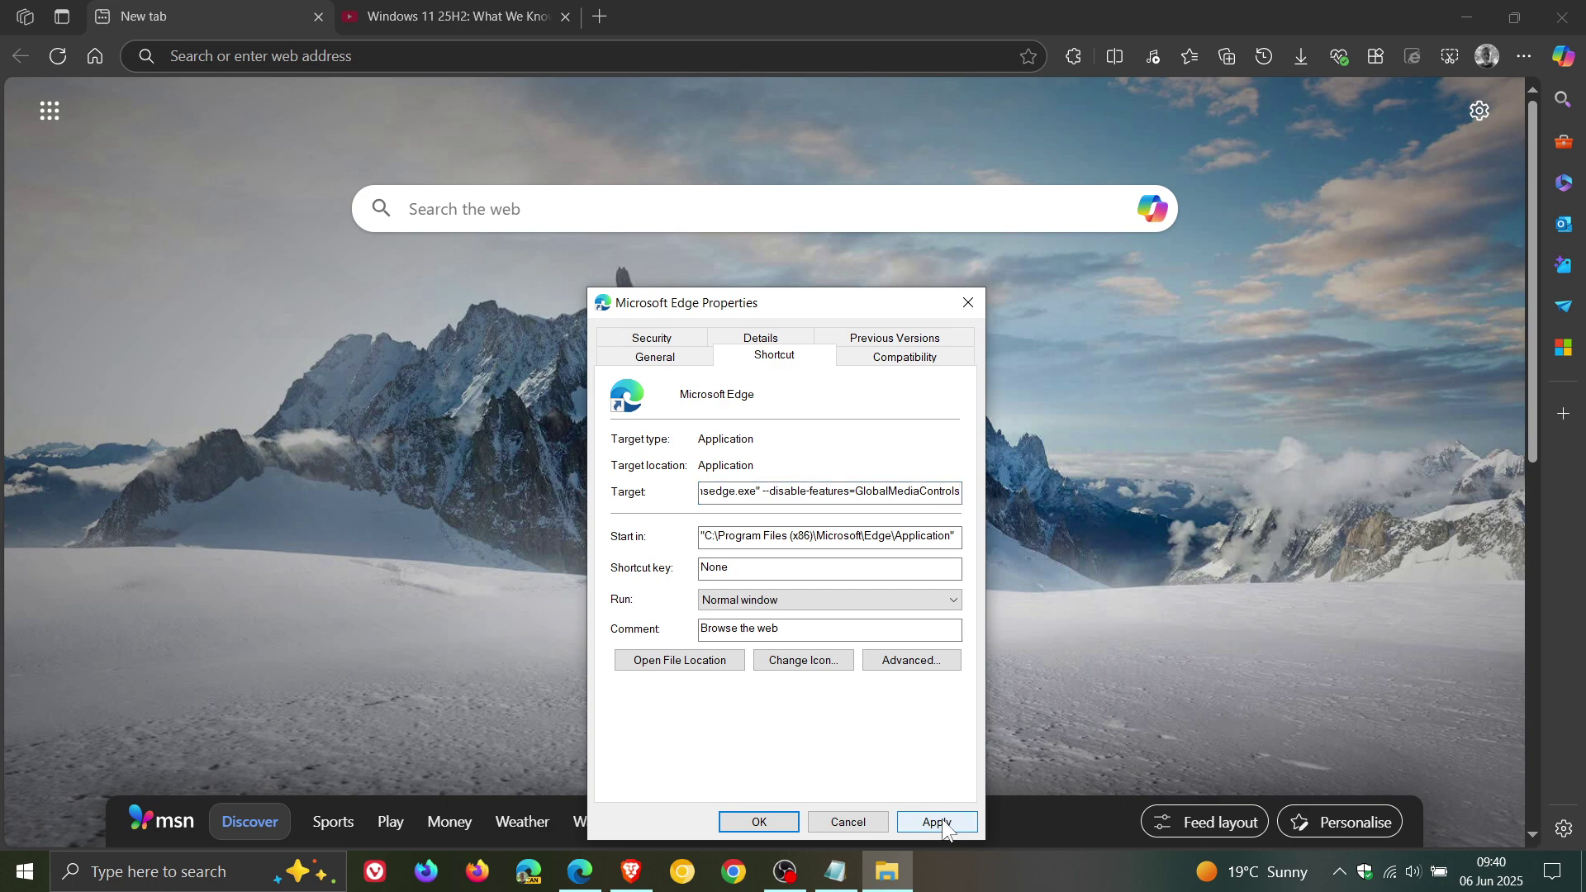
left_click(751, 823)
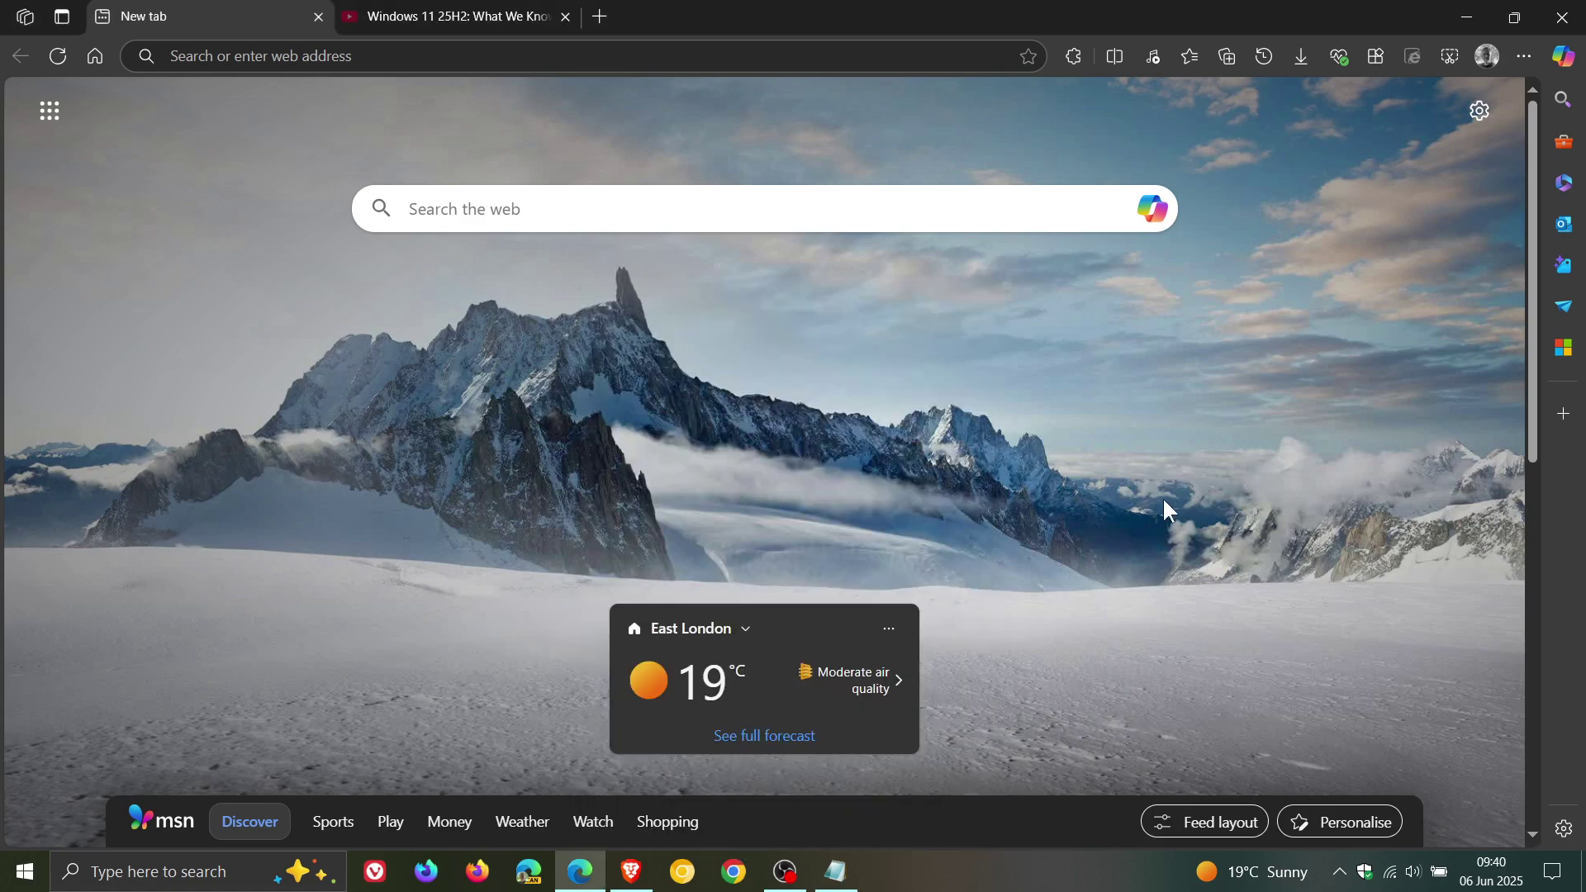
Step: Restart Edge, open the YouTube video from Favourites in a new tab, and return to New tab
left_click(1557, 21)
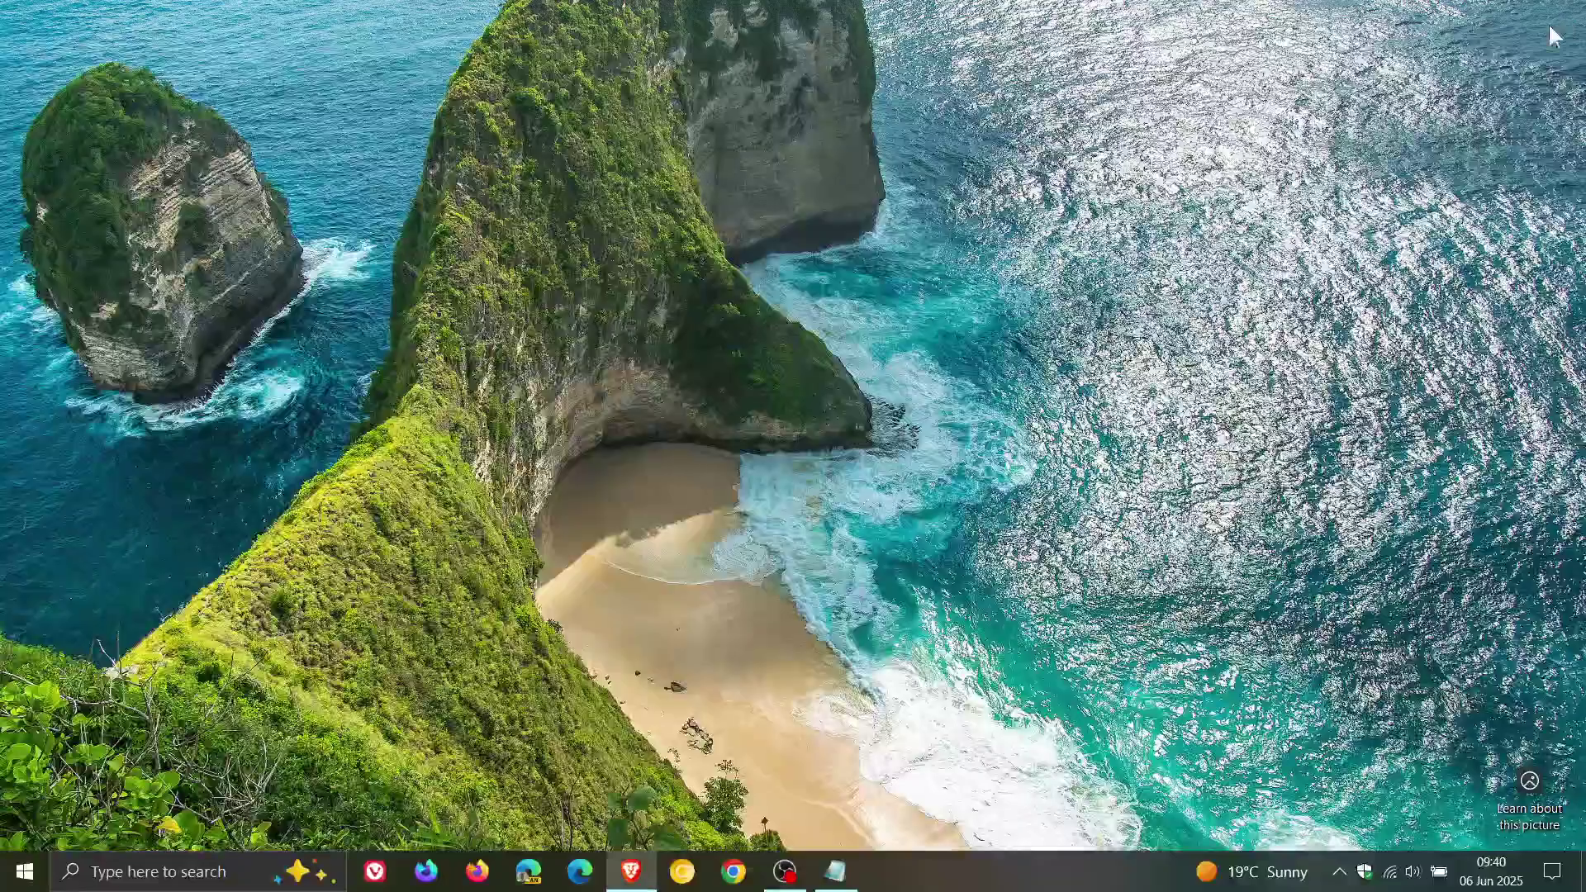
left_click(588, 874)
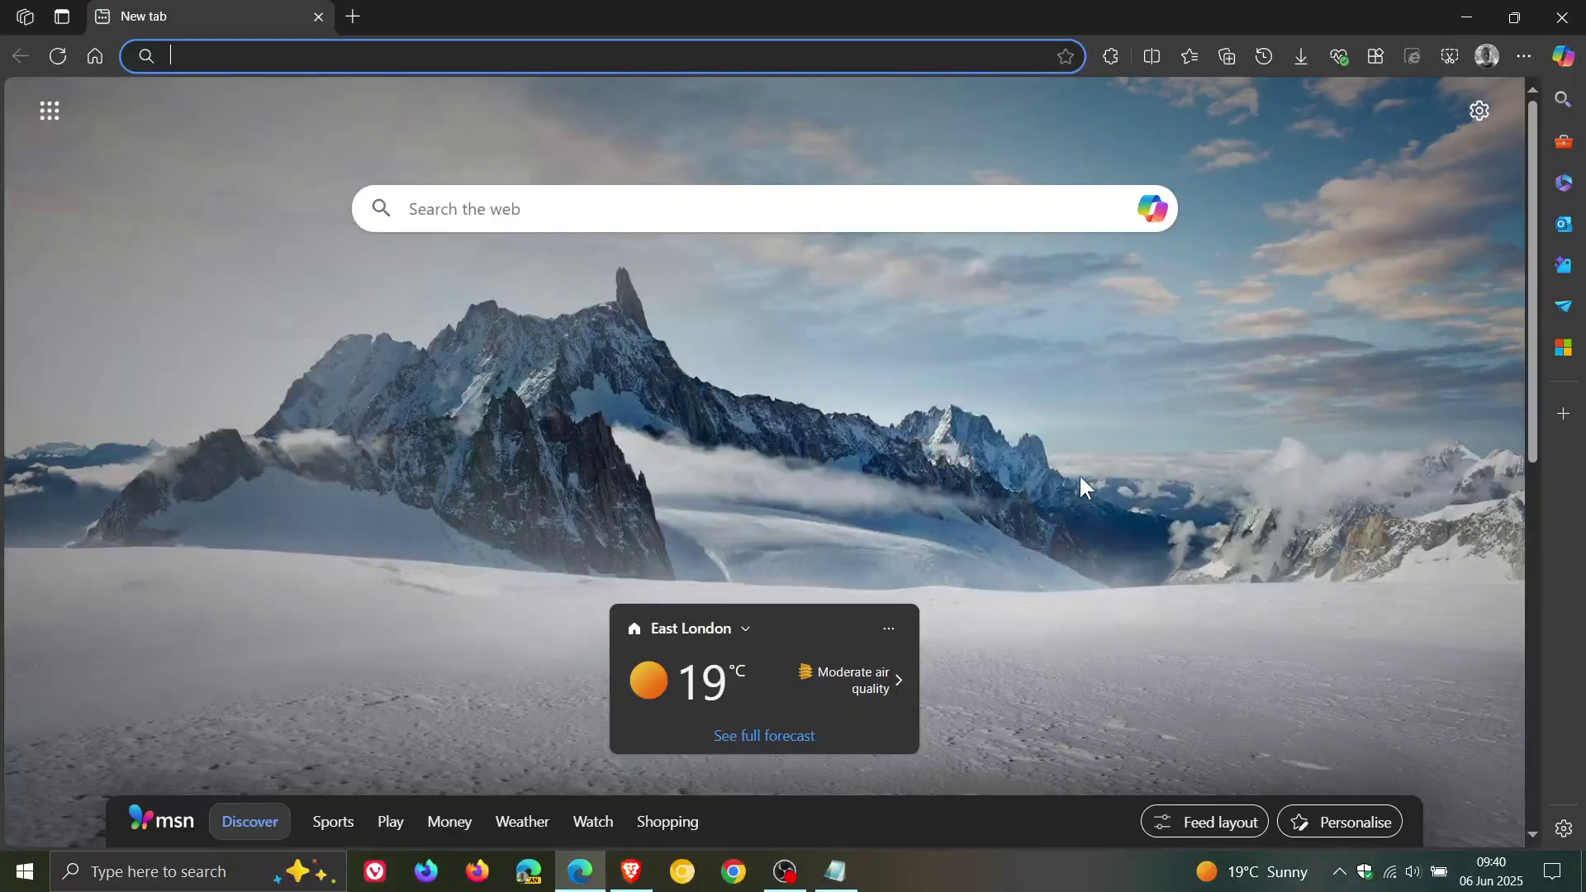
left_click(353, 25)
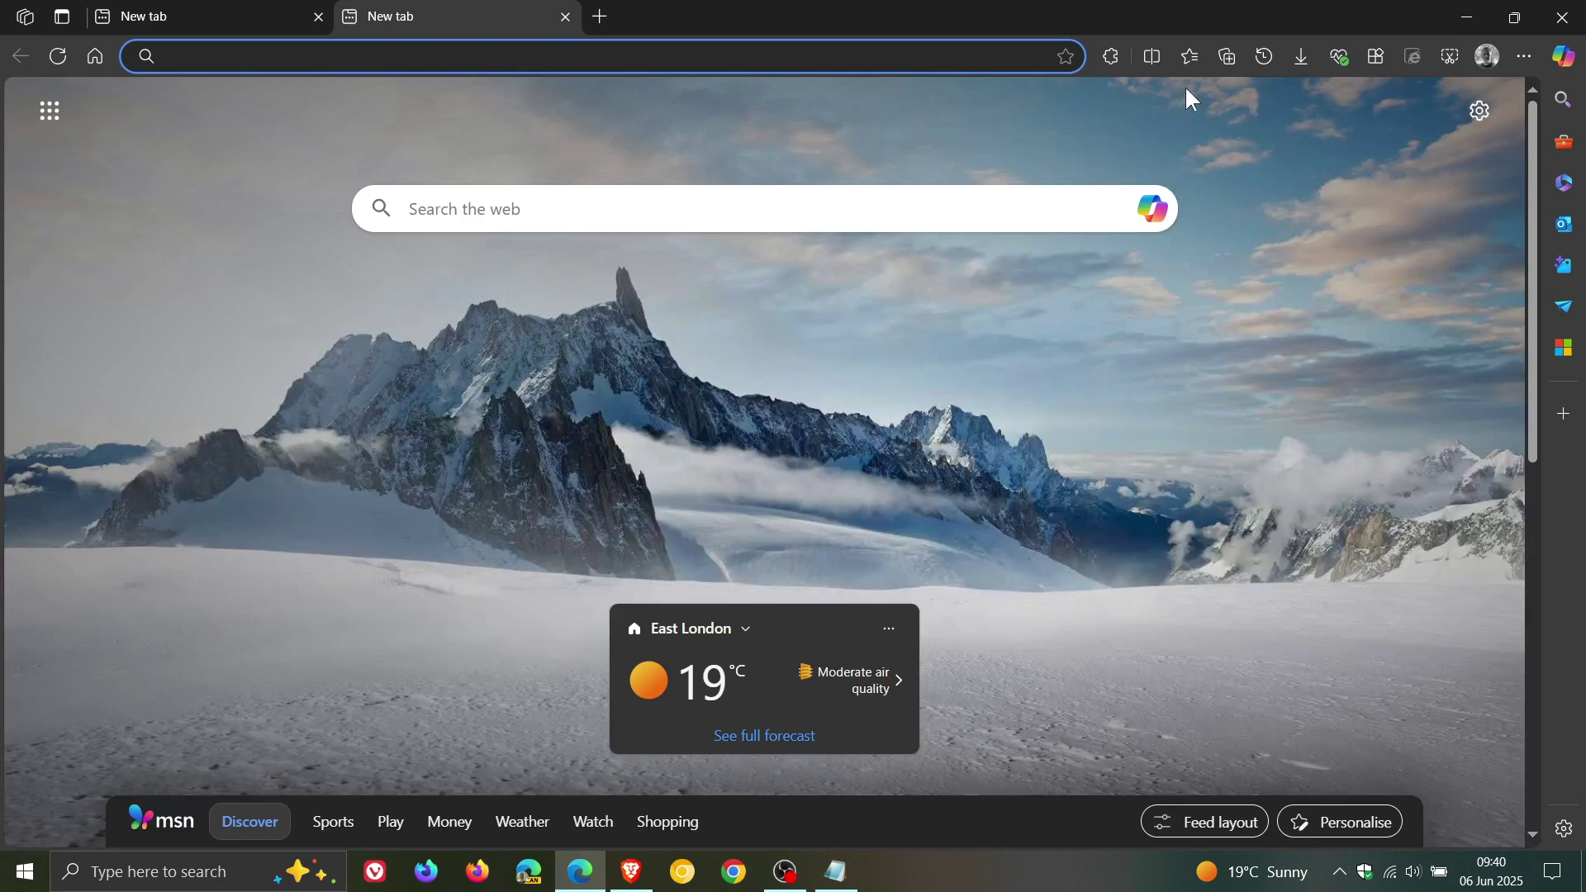
left_click(1191, 60)
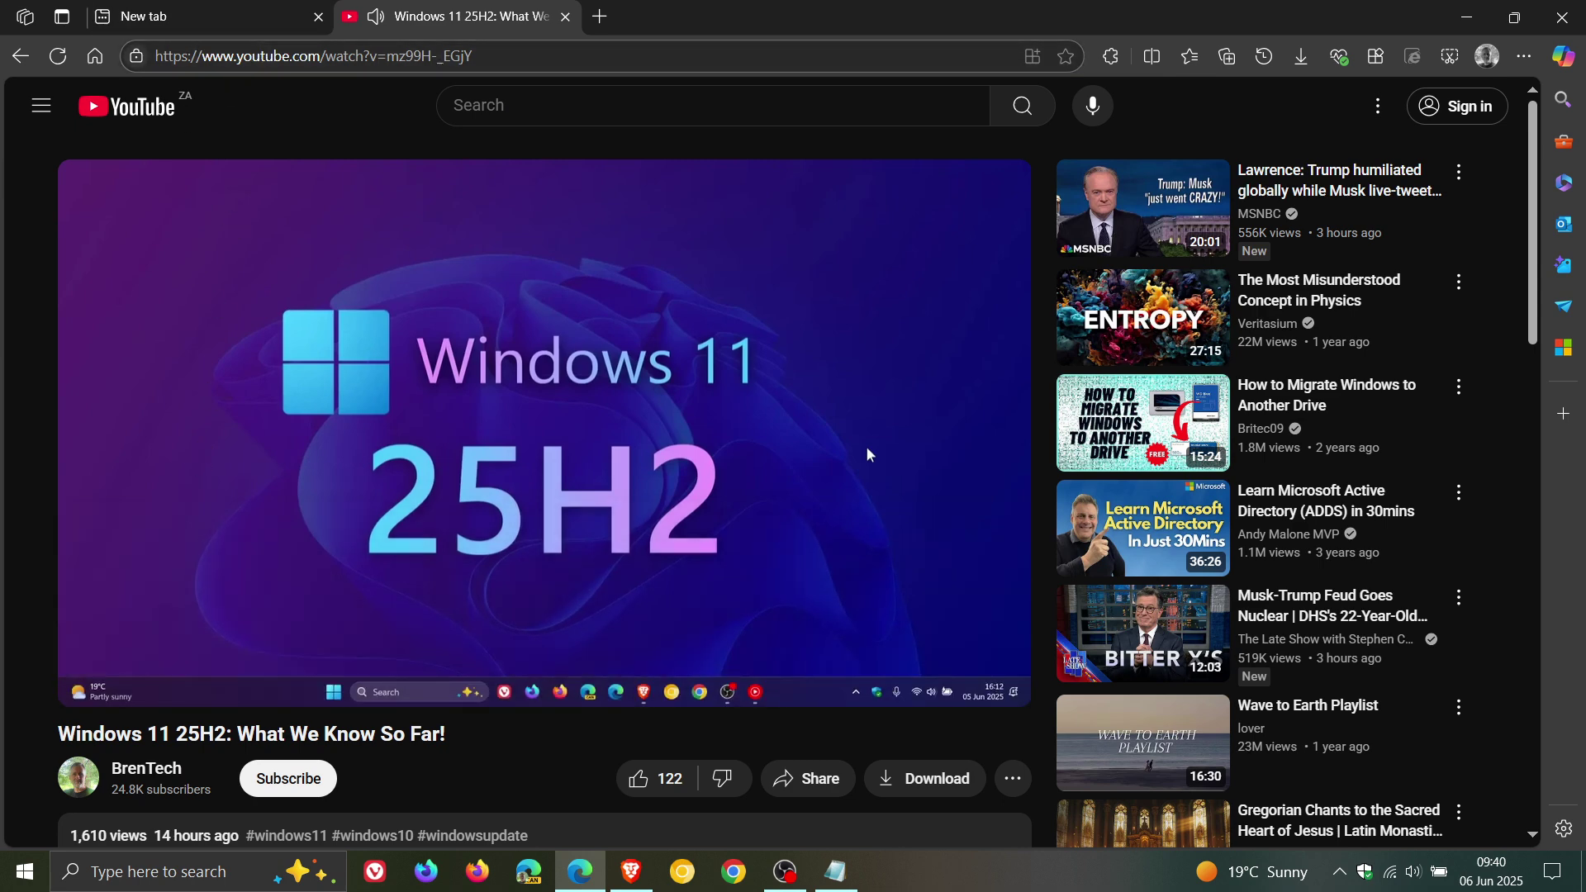
key("ctrl+shift+Tab")
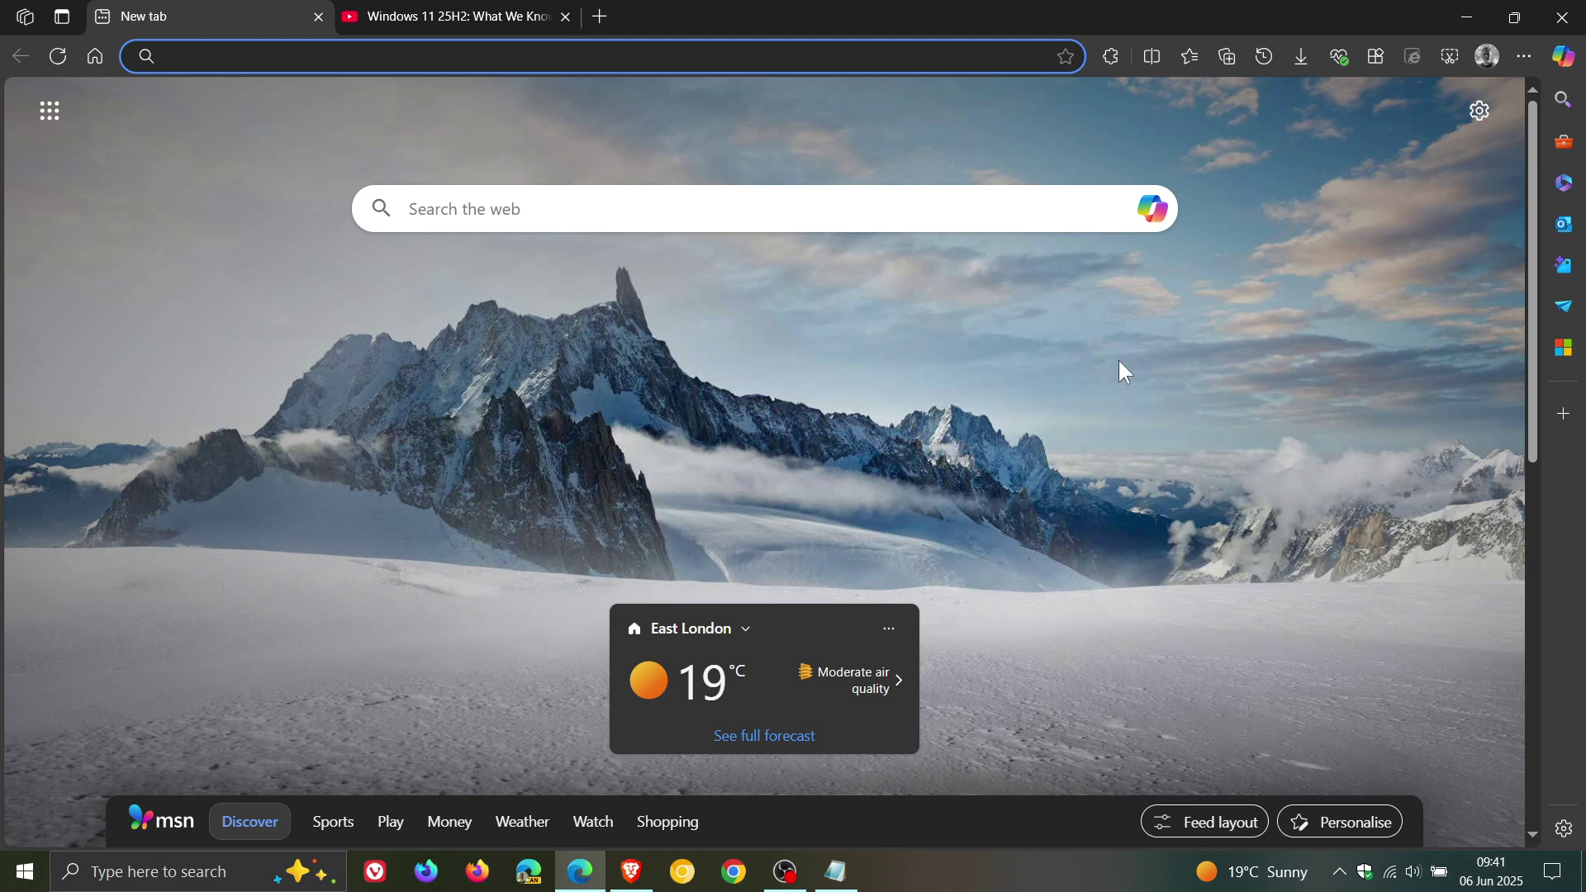
Step: Reopen the Properties of the Microsoft Edge taskbar shortcut from its jump list
left_click(571, 881)
right_click(572, 881)
right_click(575, 762)
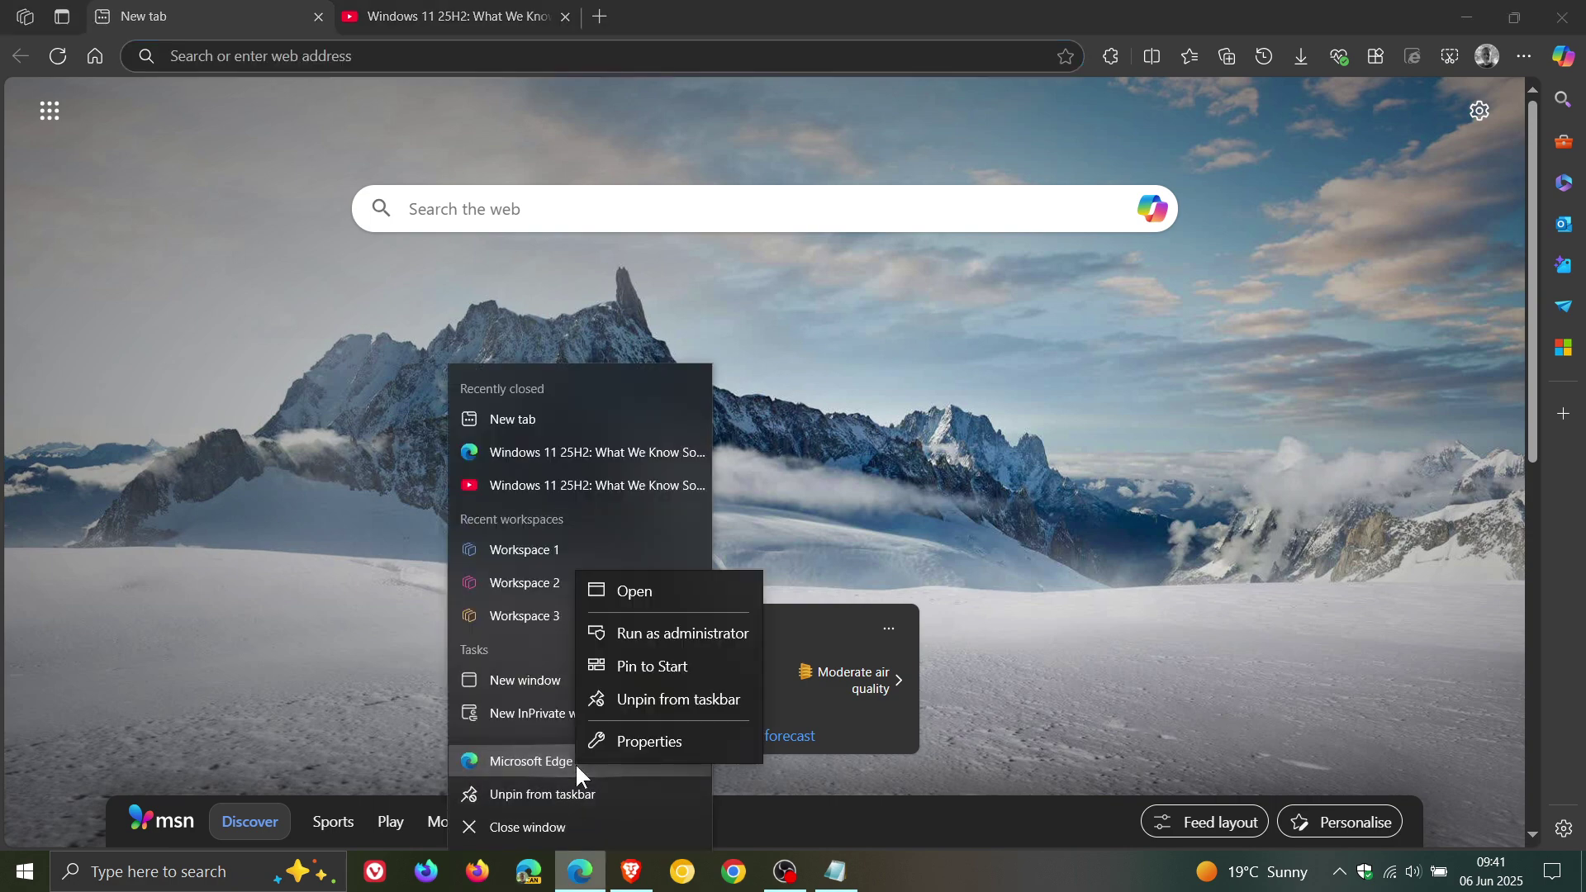
left_click(672, 753)
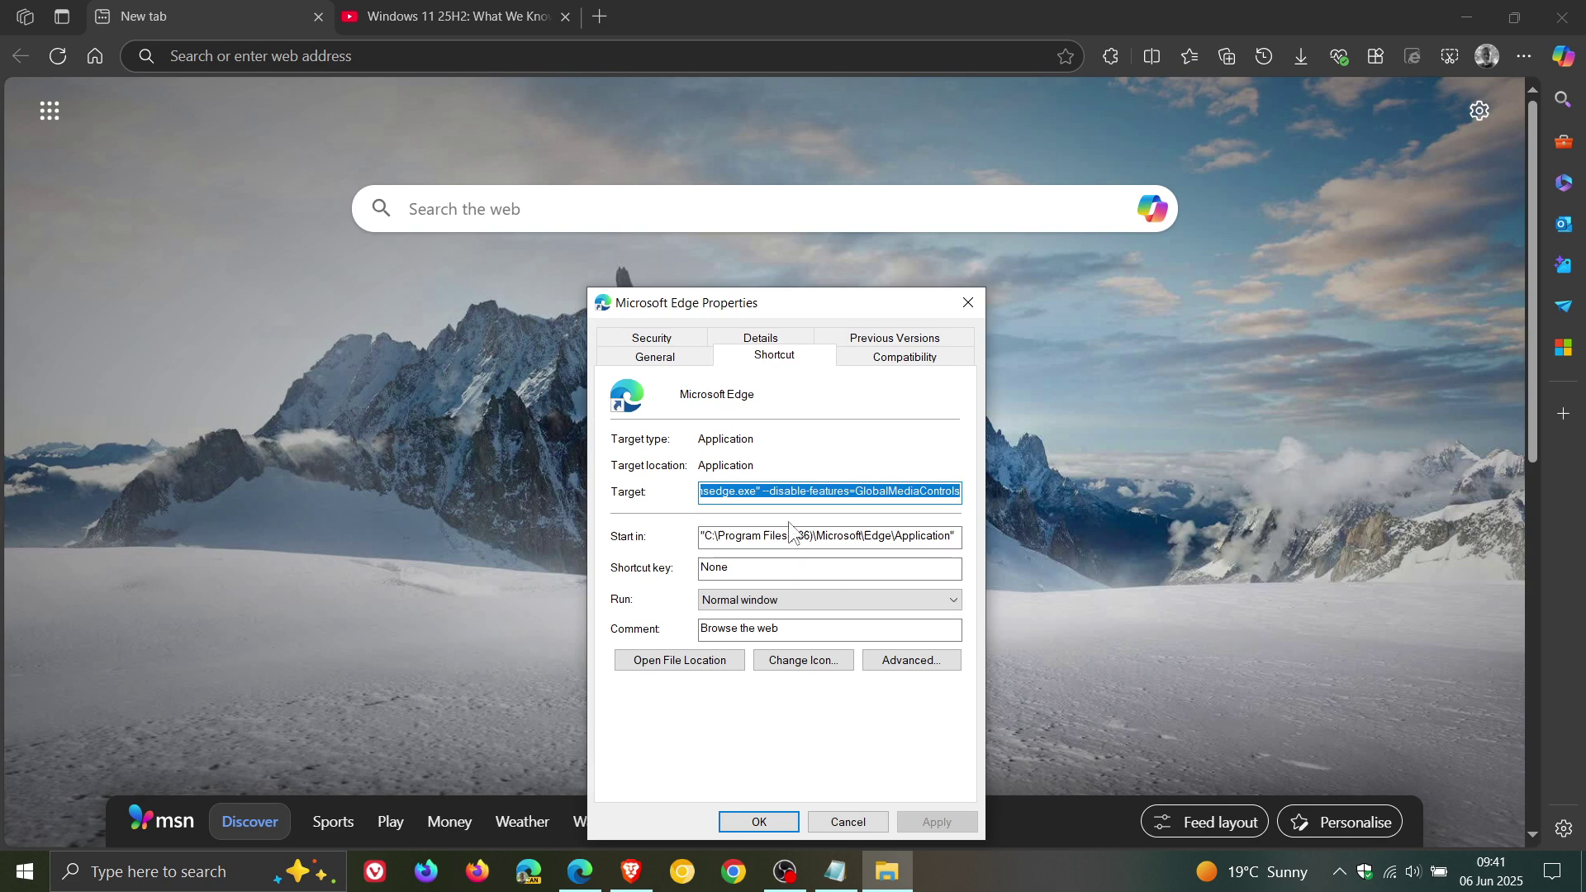
Step: Delete --disable-features=GlobalMediaControls so Target ends at msedge.exe", and apply the change
left_click(766, 492)
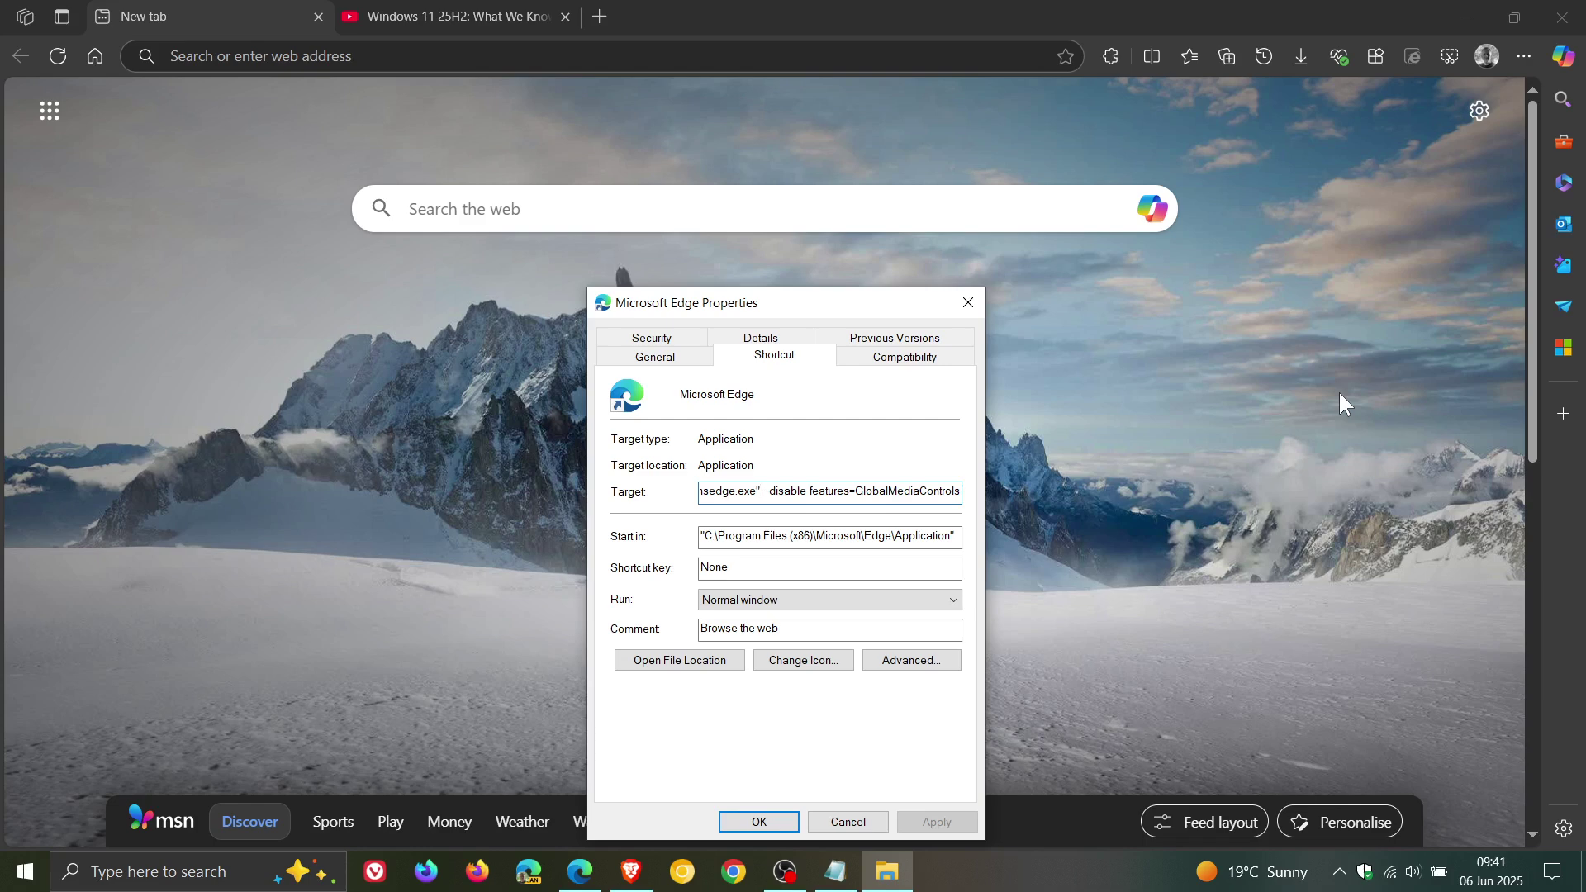
key("Delete")
key("Delete")
key("Delete")
key("Delete")
key("Delete")
key("Delete")
key("Delete")
key("Delete")
key("Delete")
key("Delete")
key("Delete")
key("Delete")
key("Delete")
key("Delete")
key("Delete")
key("Delete")
key("Delete")
key("Delete")
key("Delete")
key("Delete")
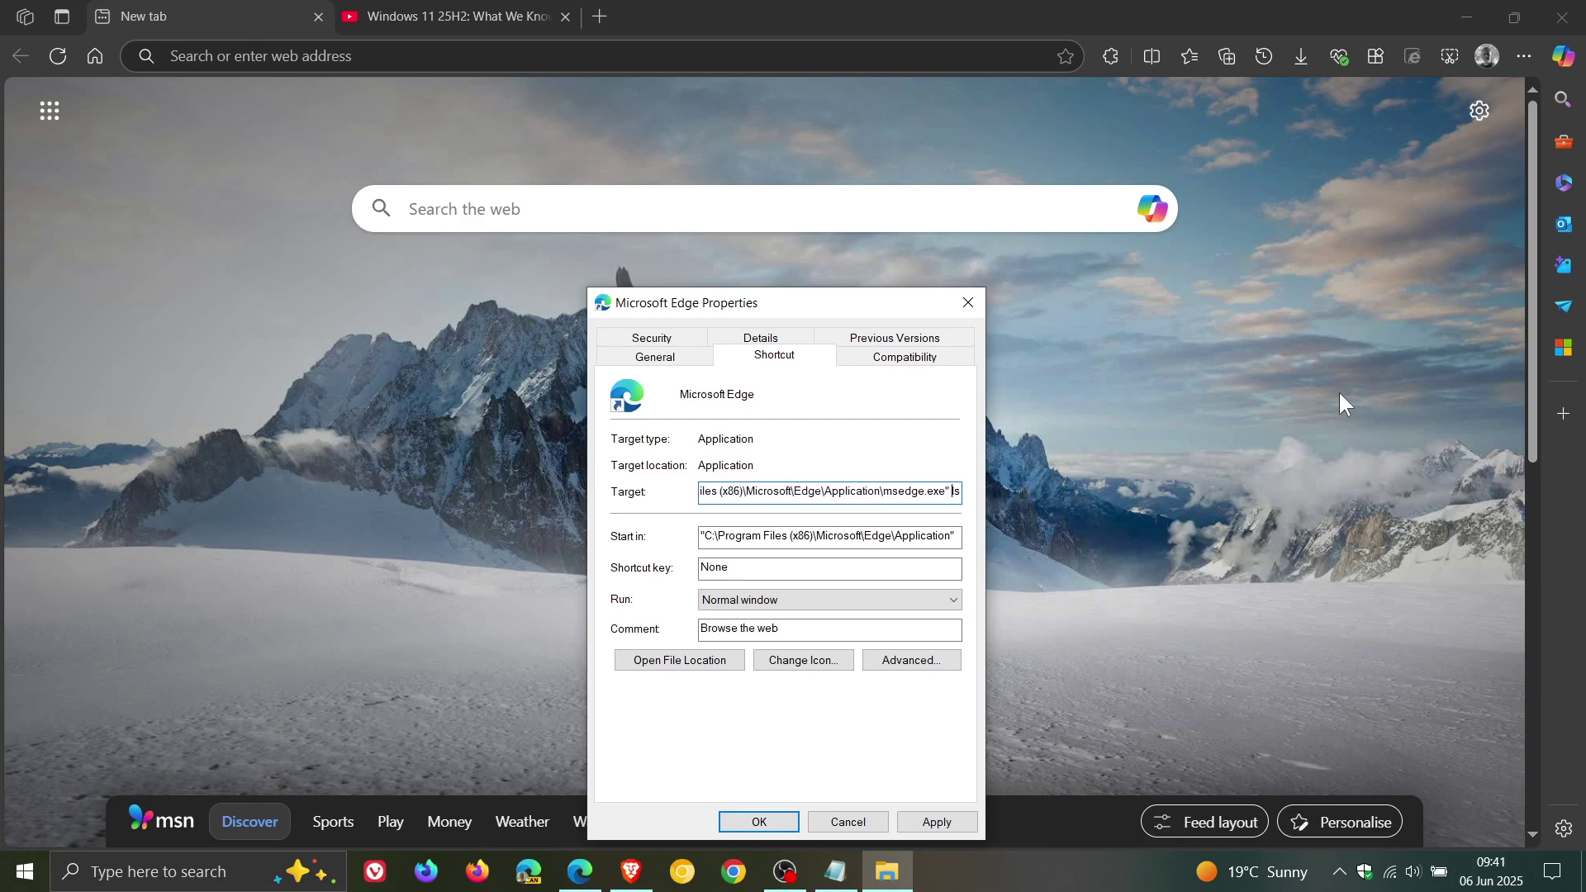
key("Delete")
key("BackSpace")
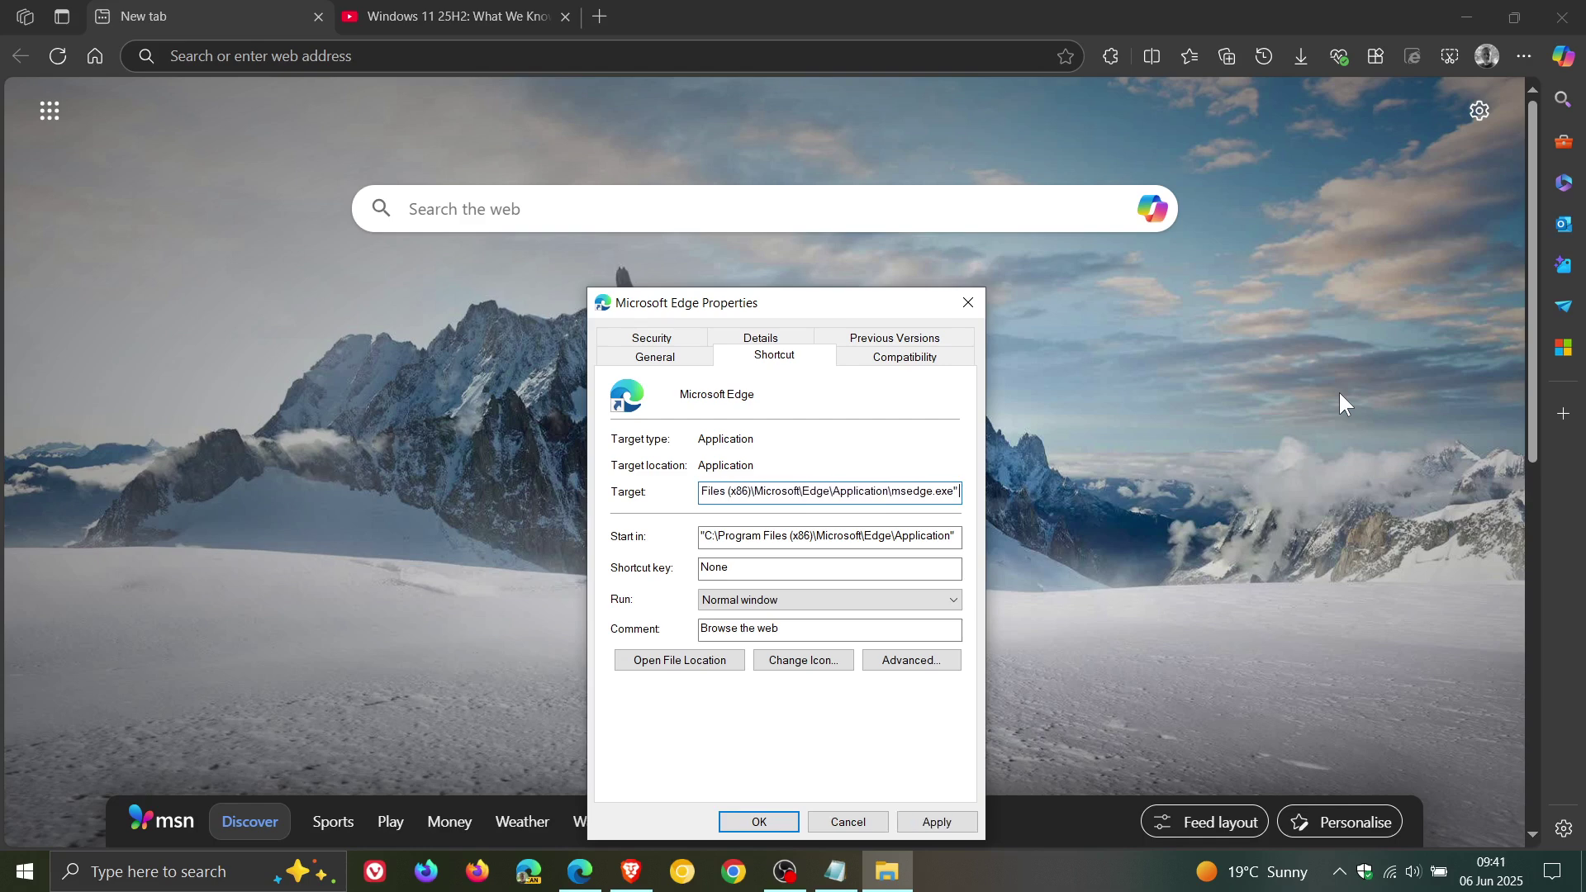
left_click(937, 822)
Step: Confirm the shortcut properties with OK and relaunch Edge
left_click(754, 822)
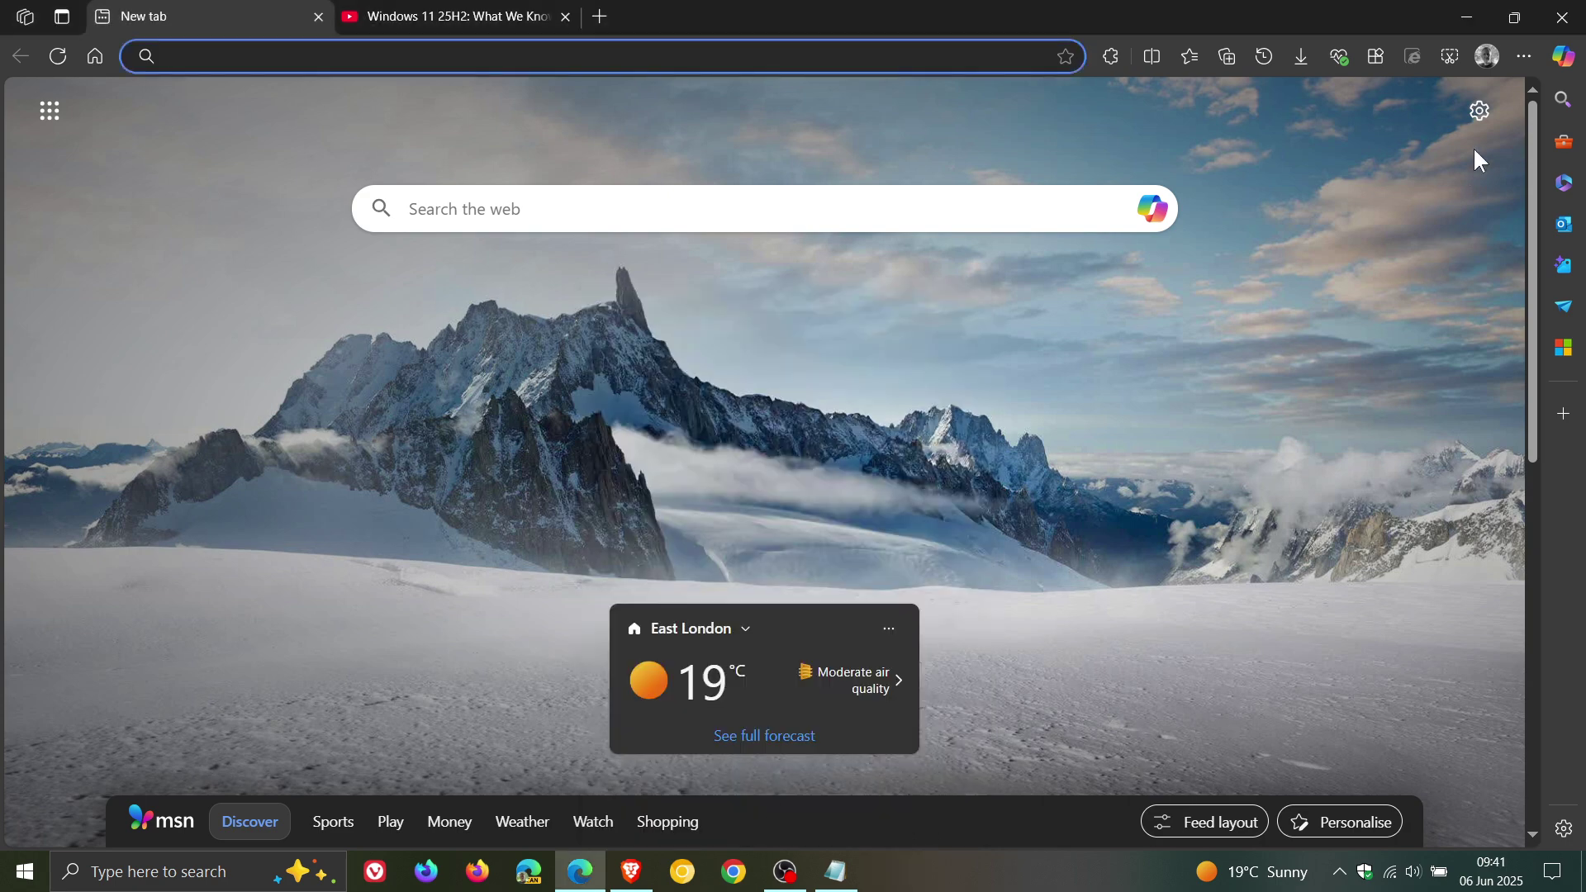
left_click(1562, 20)
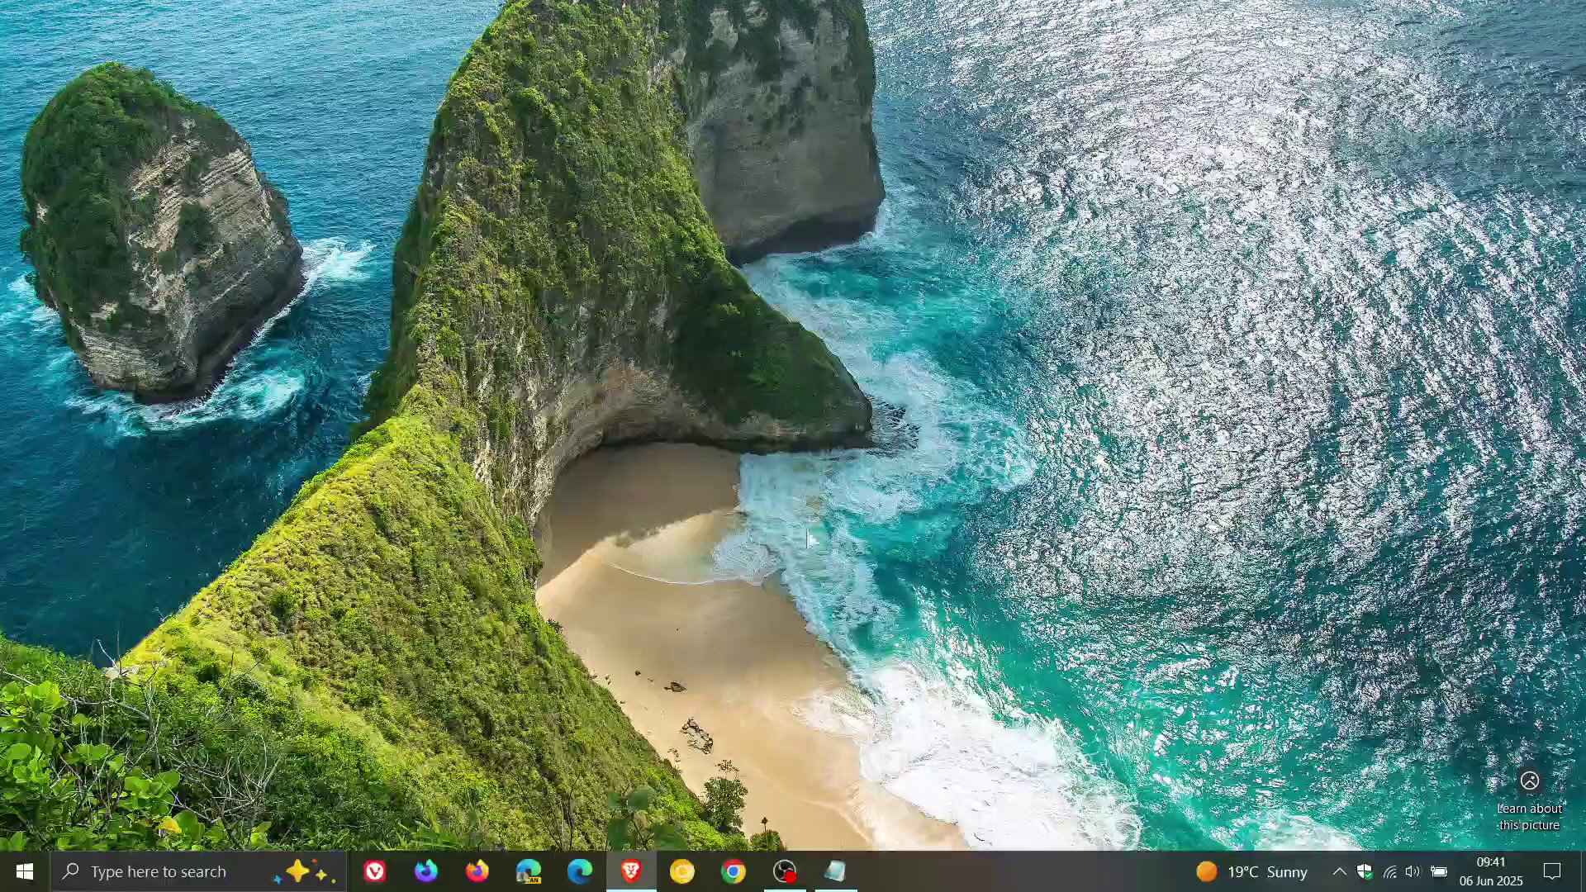
left_click(570, 886)
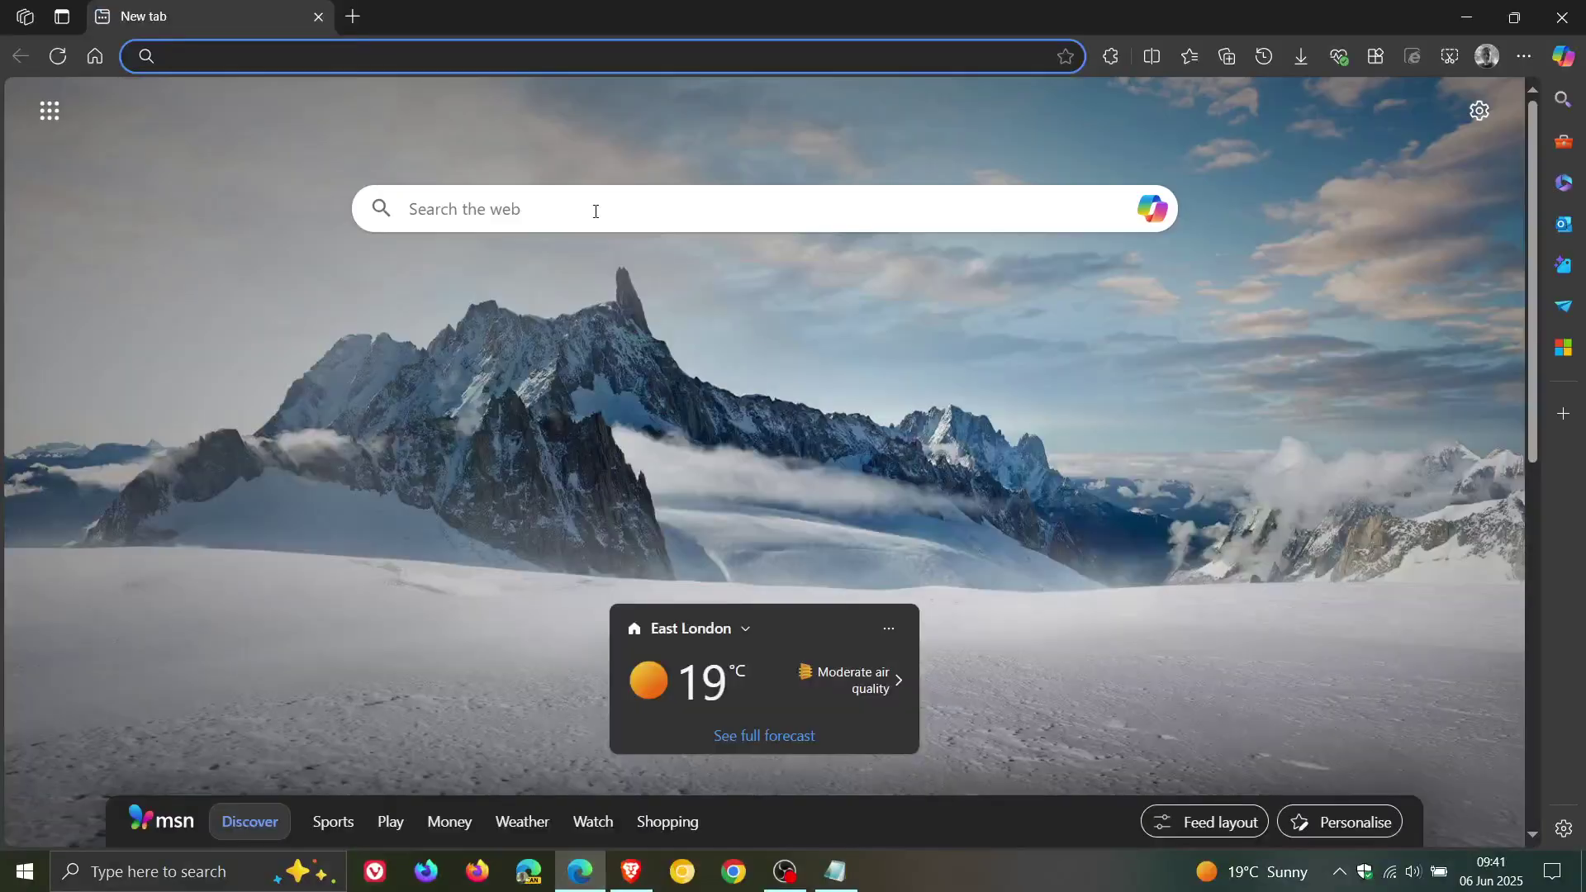
Step: Play the BrenTech Windows 11 25H2 video from Favourites in a new tab, pause it, and open media controls
left_click(354, 16)
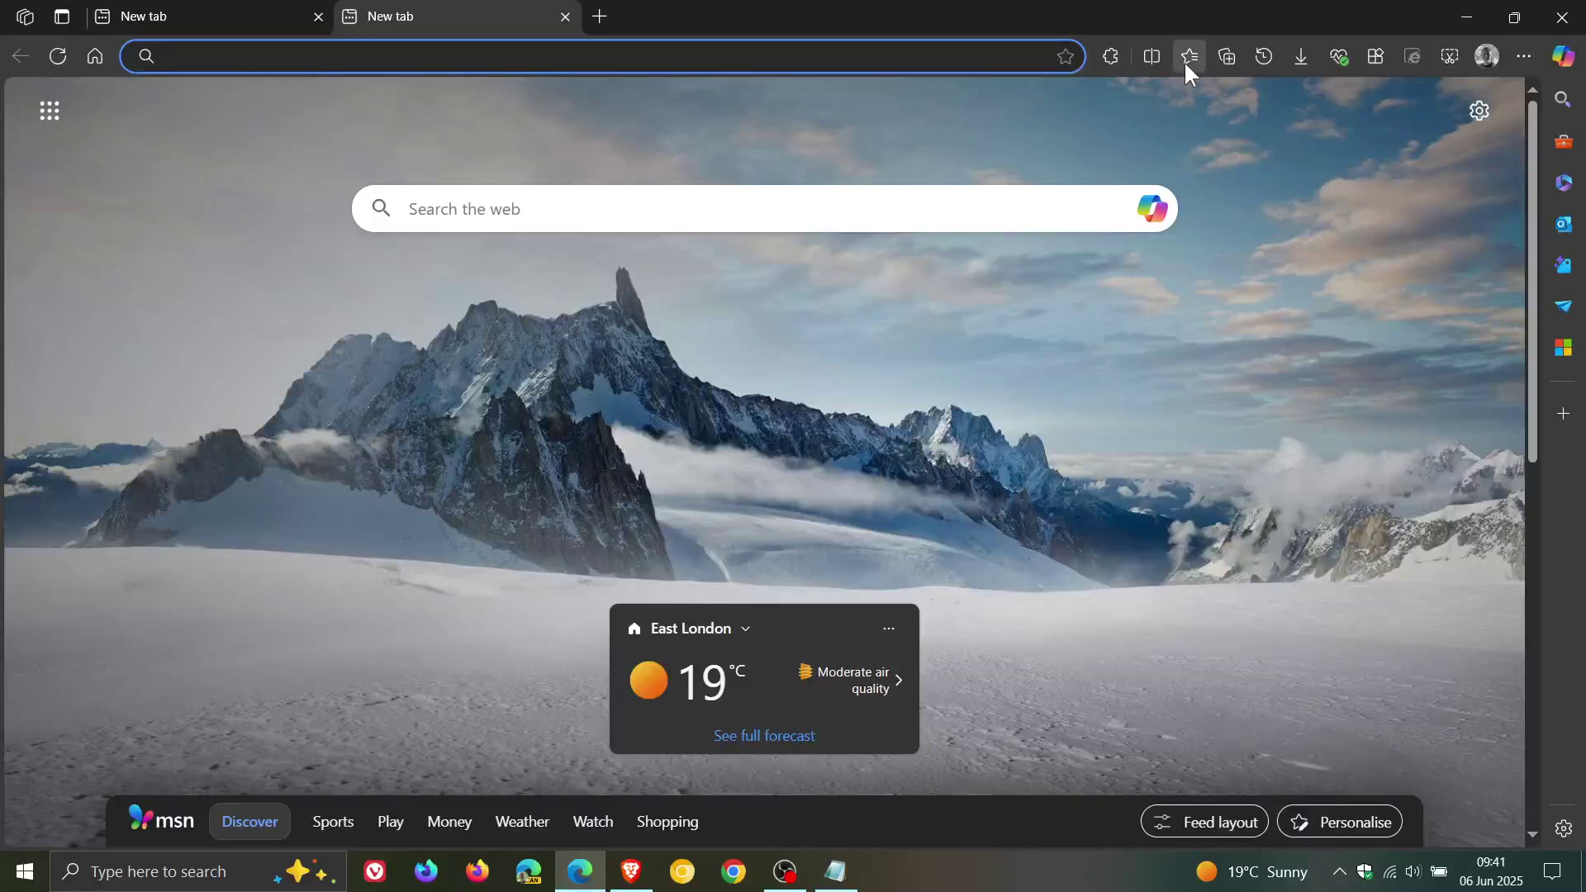
left_click(1190, 56)
left_click(1035, 232)
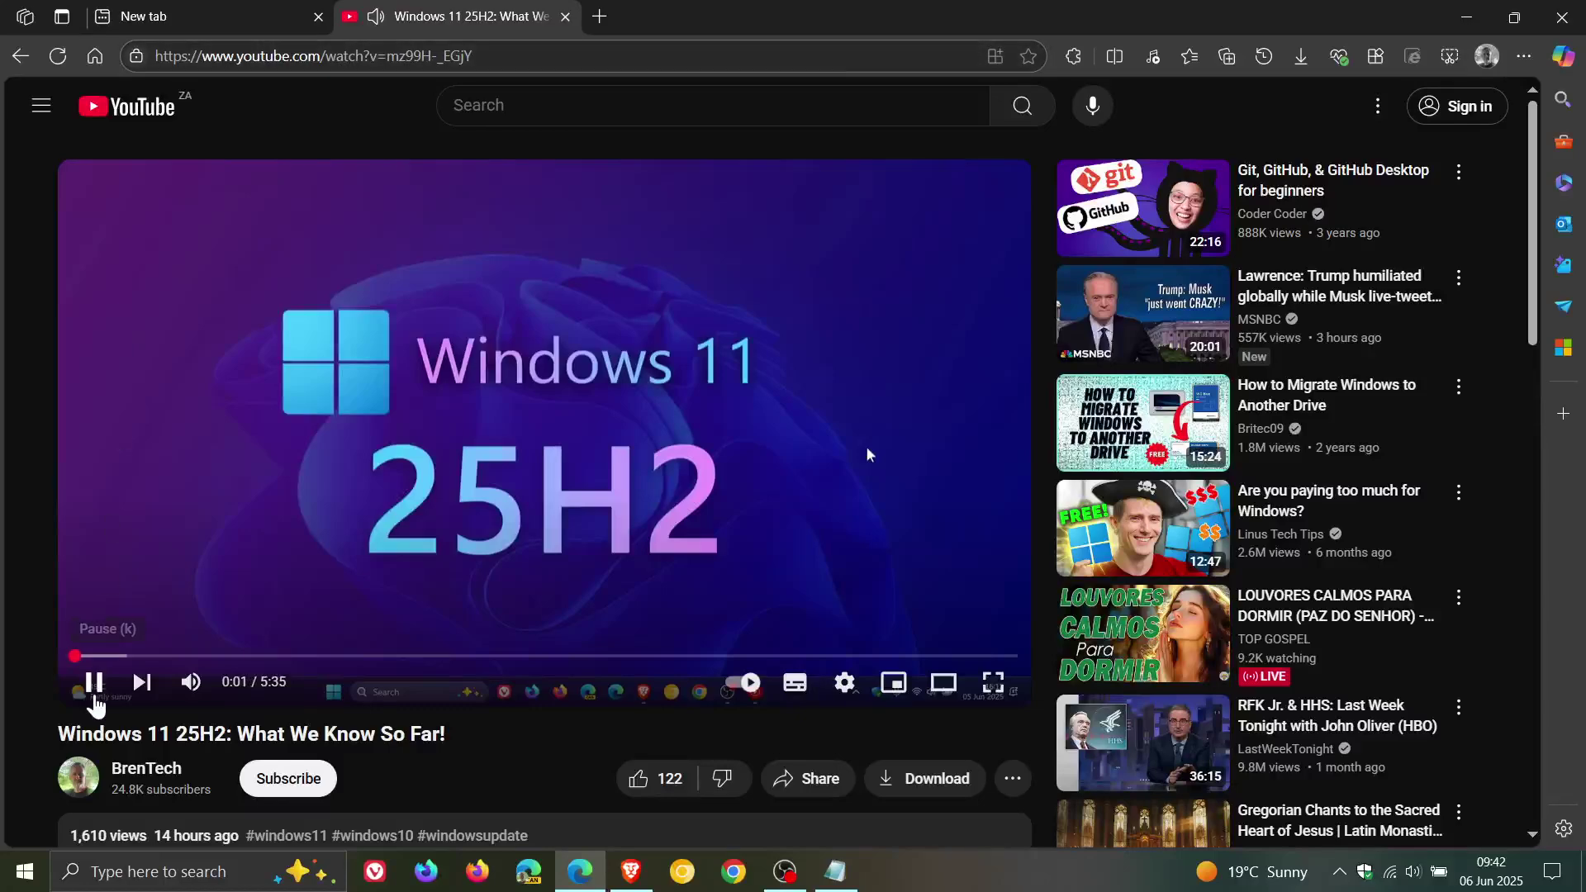
left_click(94, 685)
left_click(207, 17)
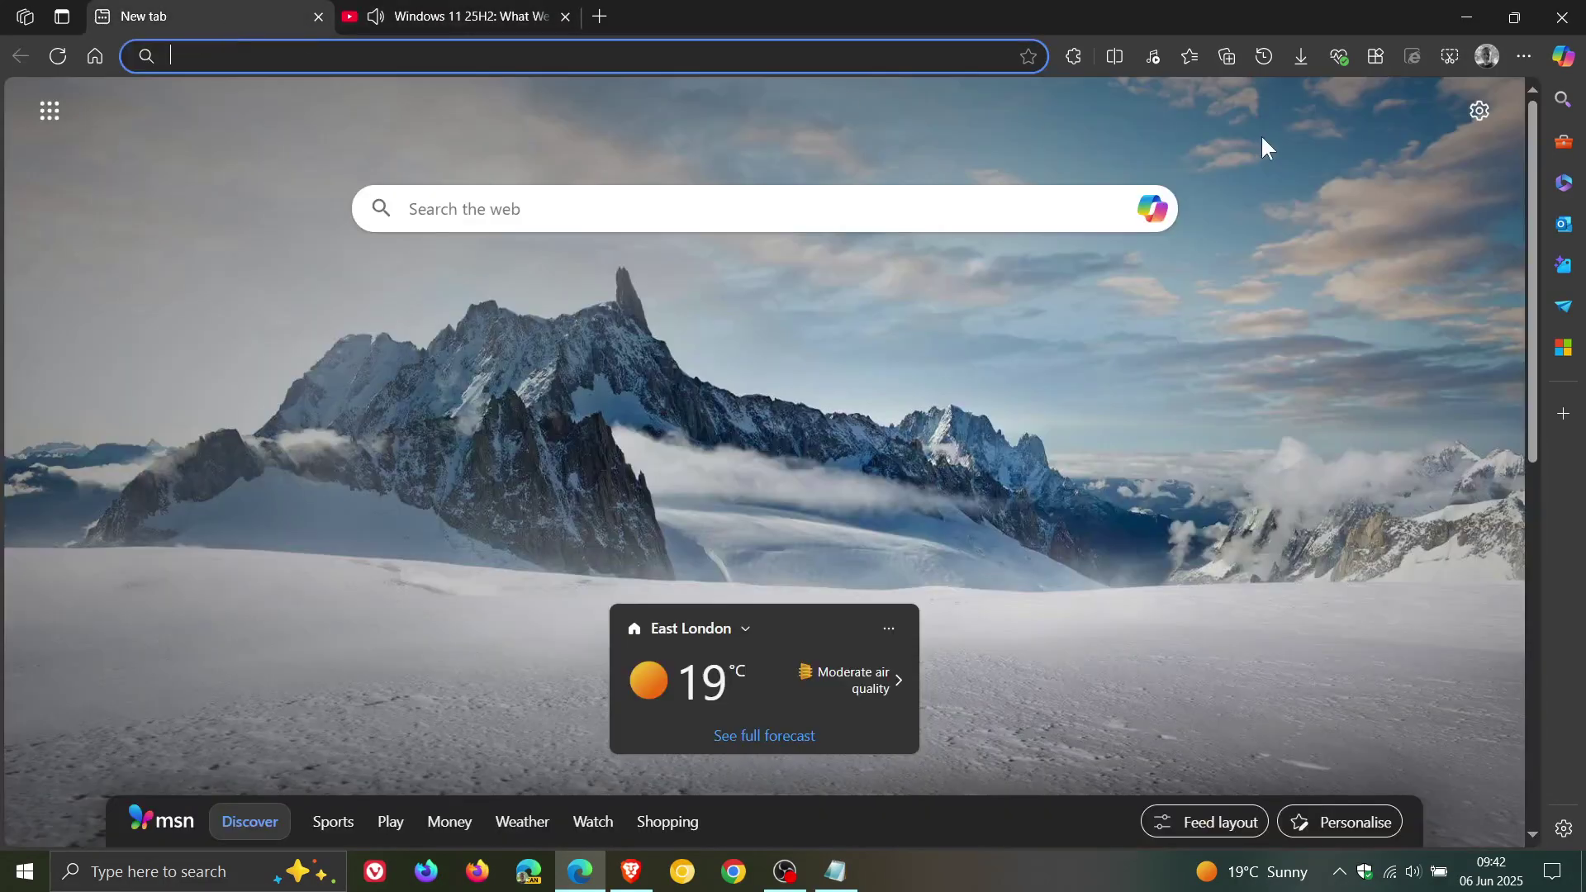
left_click(1155, 56)
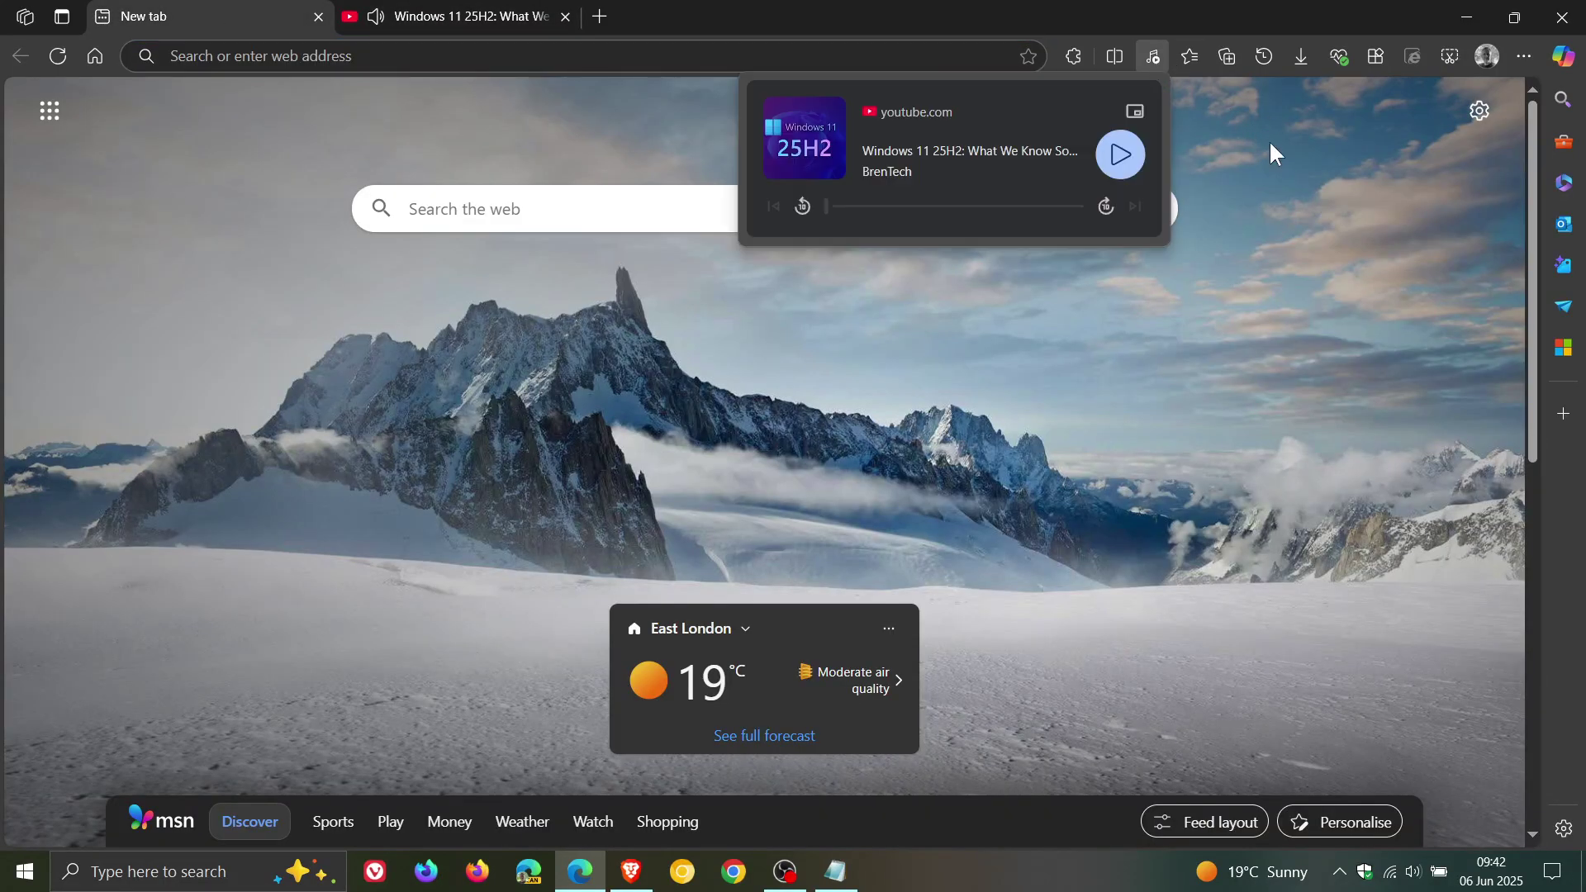
left_click(1264, 234)
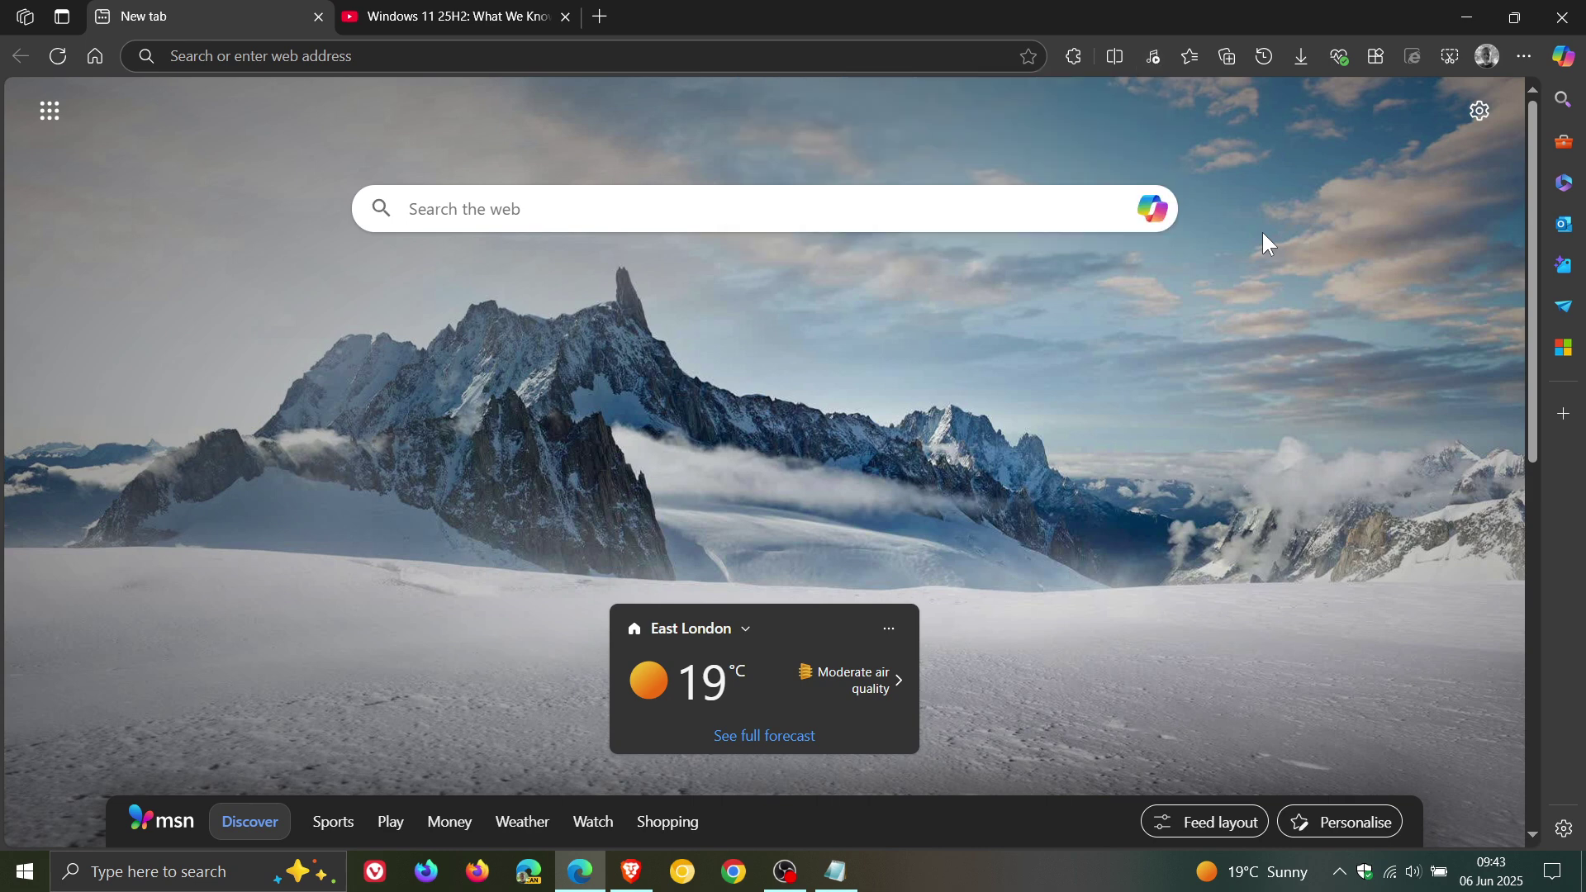